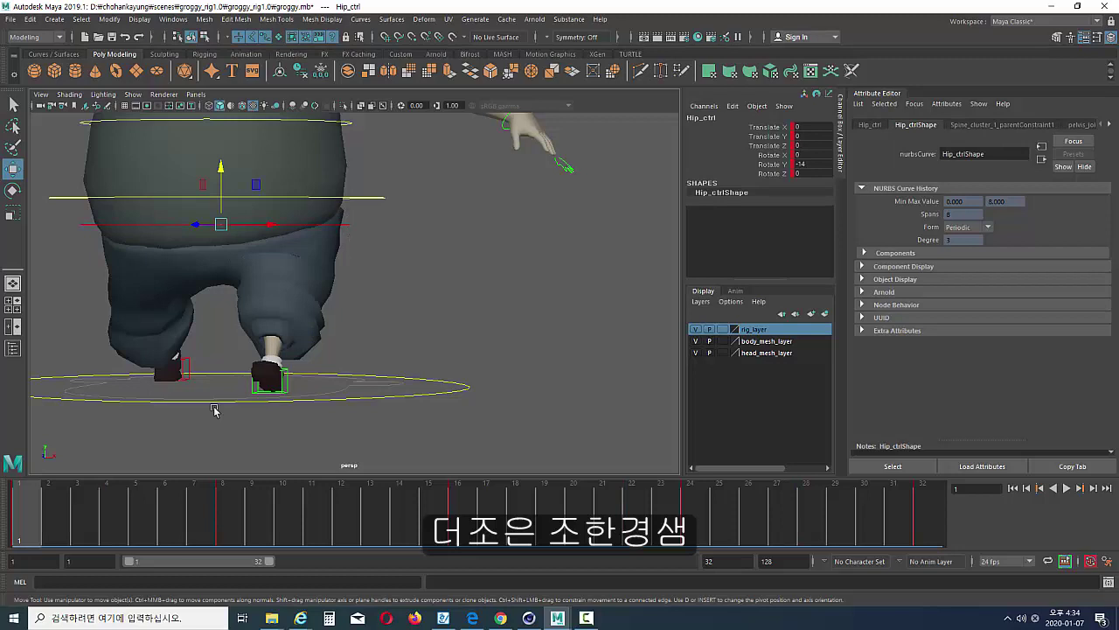
Go to frame 8 and tilt the hip control about 4.4 degrees around Z.
mouse_move(49, 522)
mouse_down()
mouse_move(722, 540)
mouse_move(16, 535)
mouse_up()
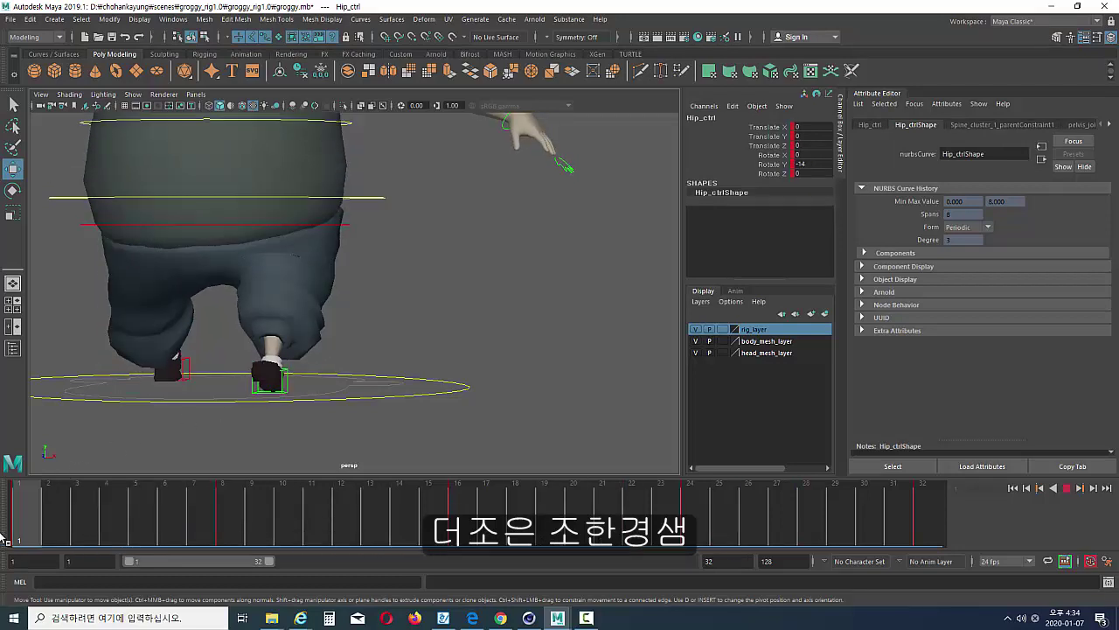
alt+middle_drag(209, 450, 257, 439)
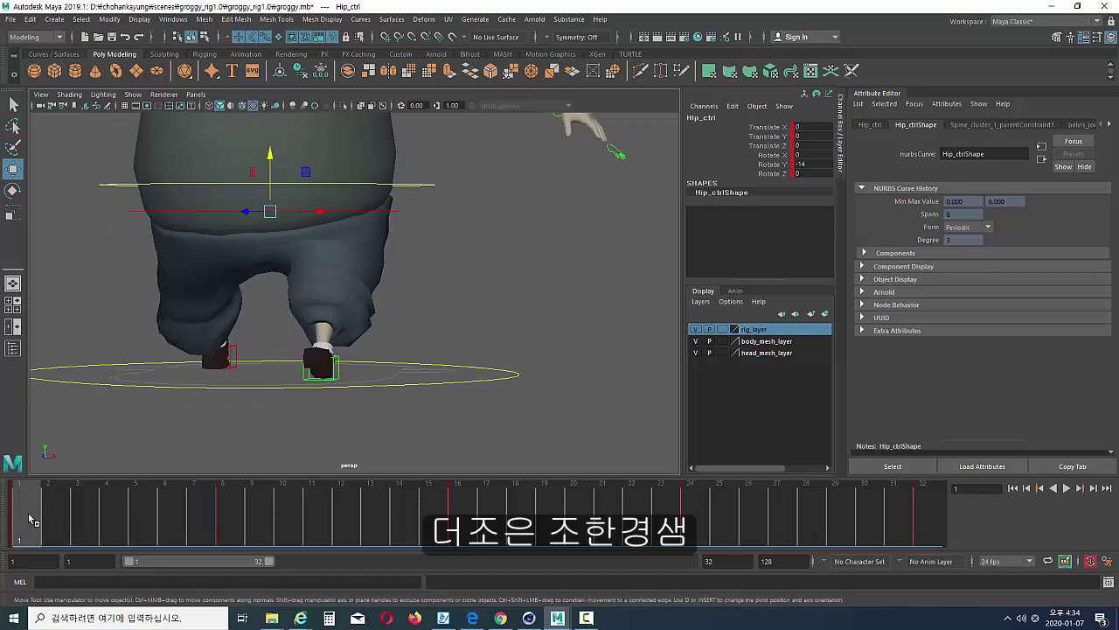
drag(31, 526, 223, 544)
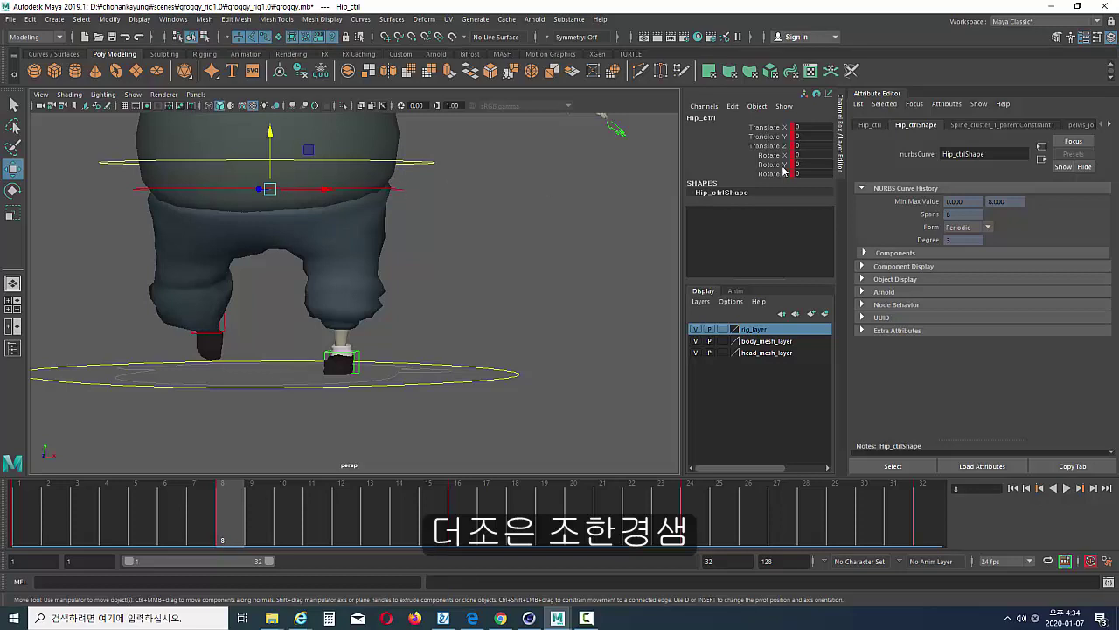
key(e)
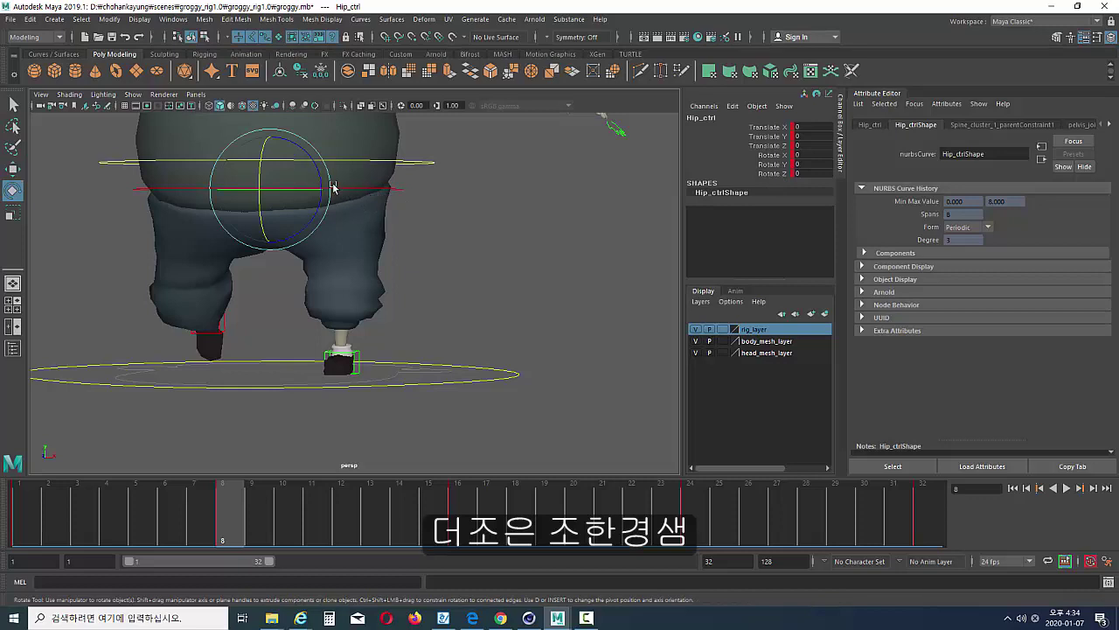
drag(314, 165, 314, 161)
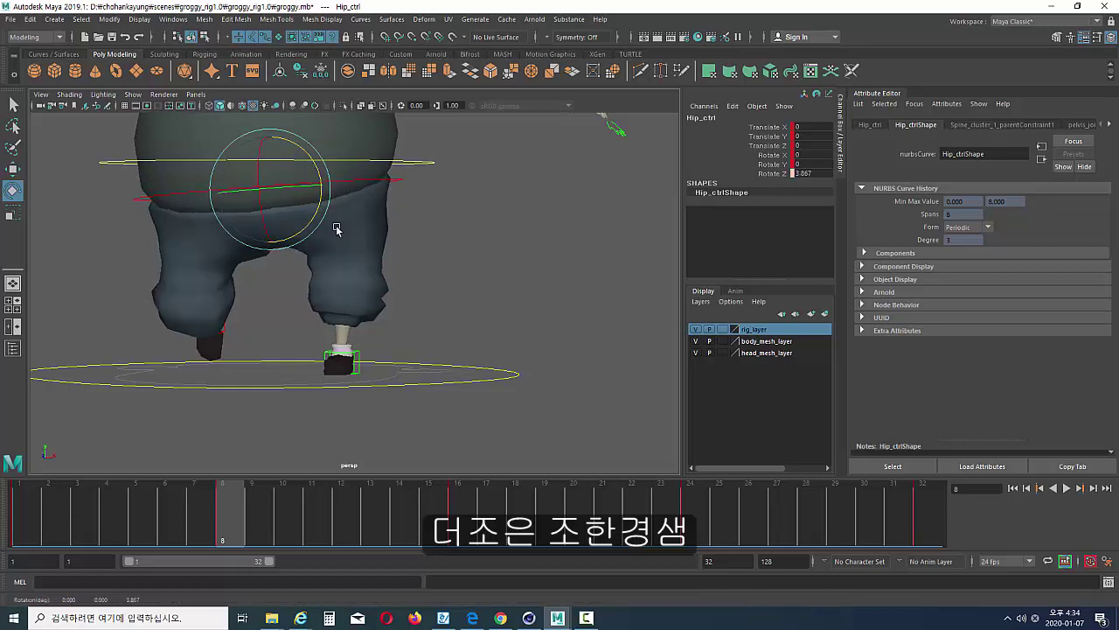
alt+middle_drag(324, 289, 313, 315)
alt+right_drag(339, 316, 347, 318)
alt+drag(346, 318, 201, 352)
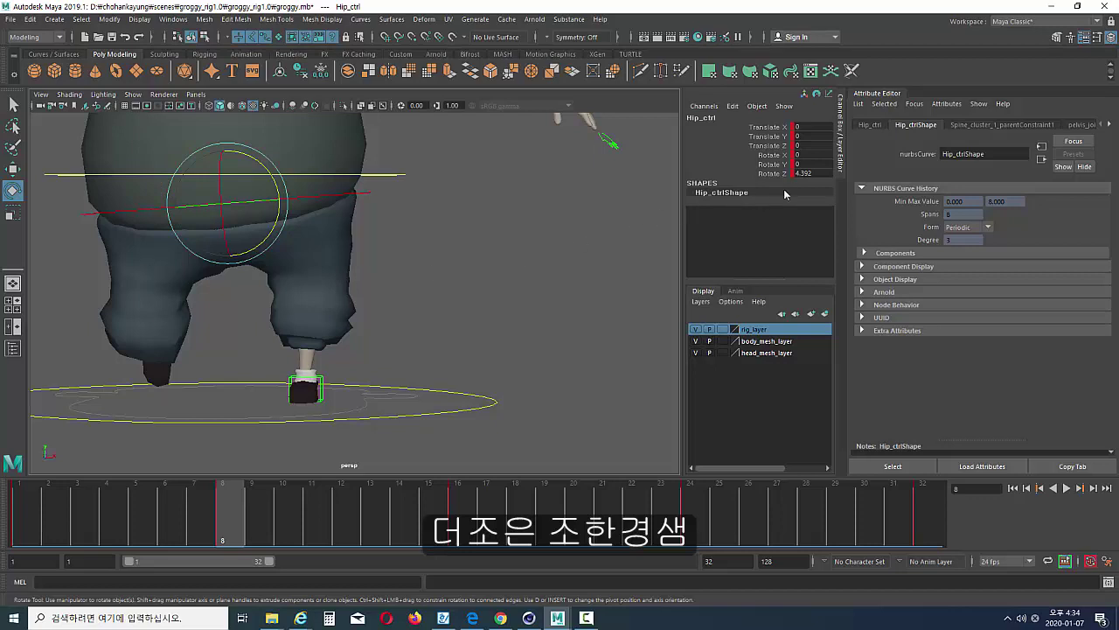
Set the hip control's Rotate Z to exactly 4 at frame 8 and check the tilted pose.
double_click(811, 173)
text(0)
key(Return)
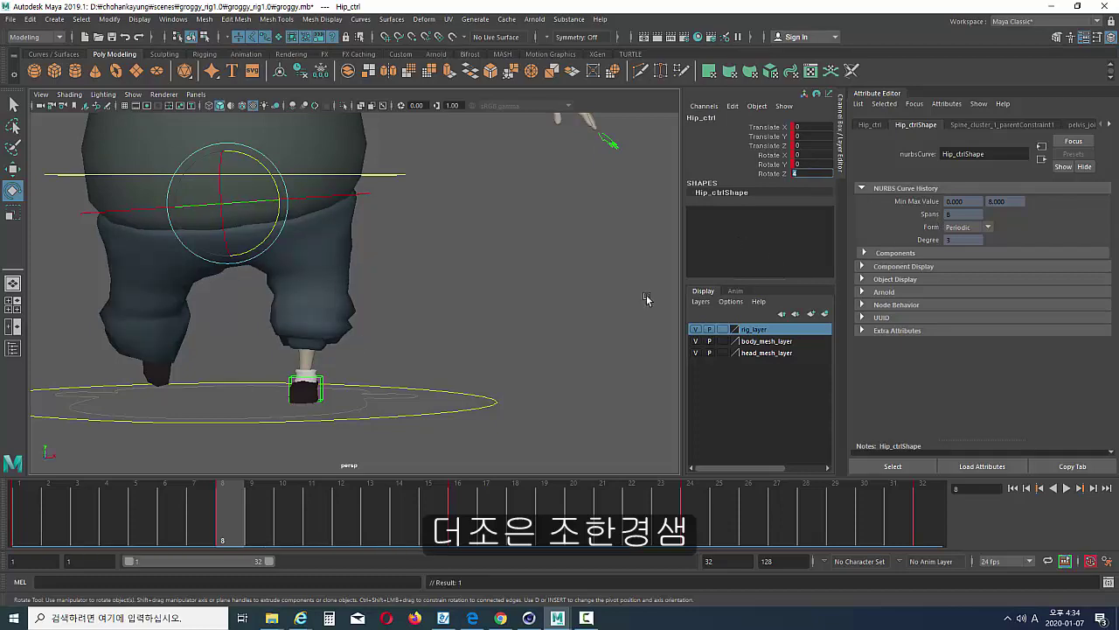
alt+drag(241, 353, 197, 362)
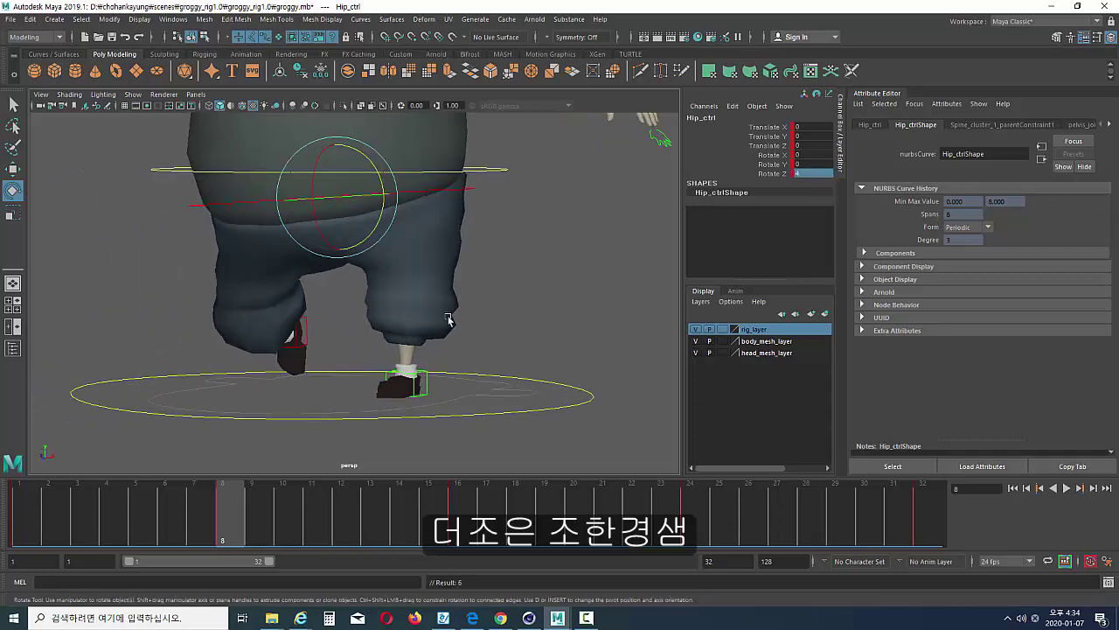
alt+drag(449, 320, 486, 332)
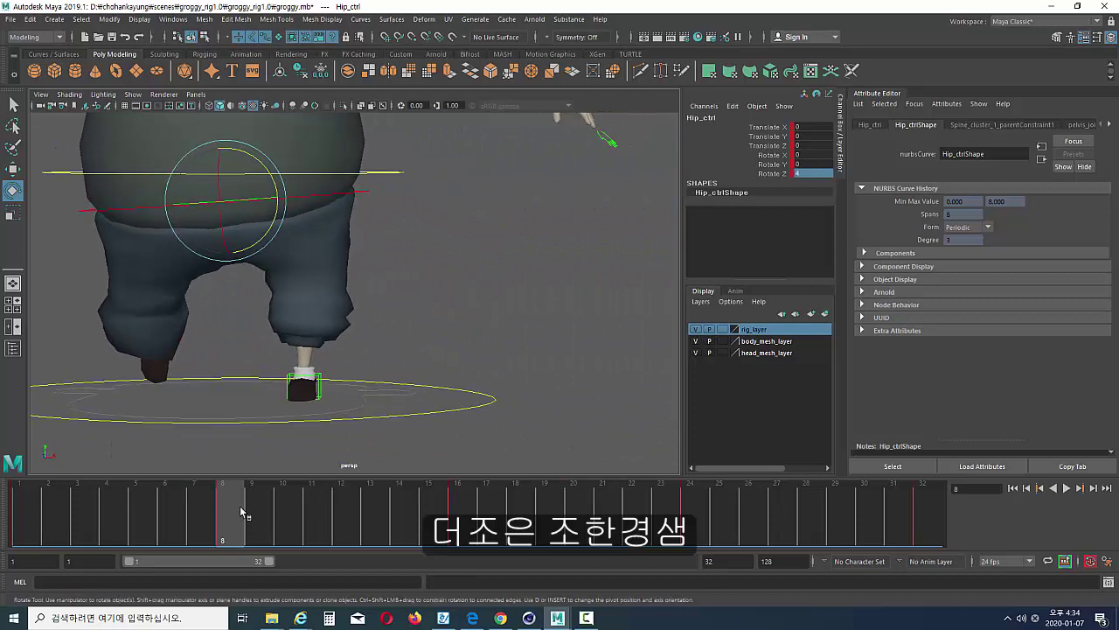
Go to frame 24, set the hip control's Rotate Z to -4 and key it.
key(alt+v)
drag(448, 530, 694, 544)
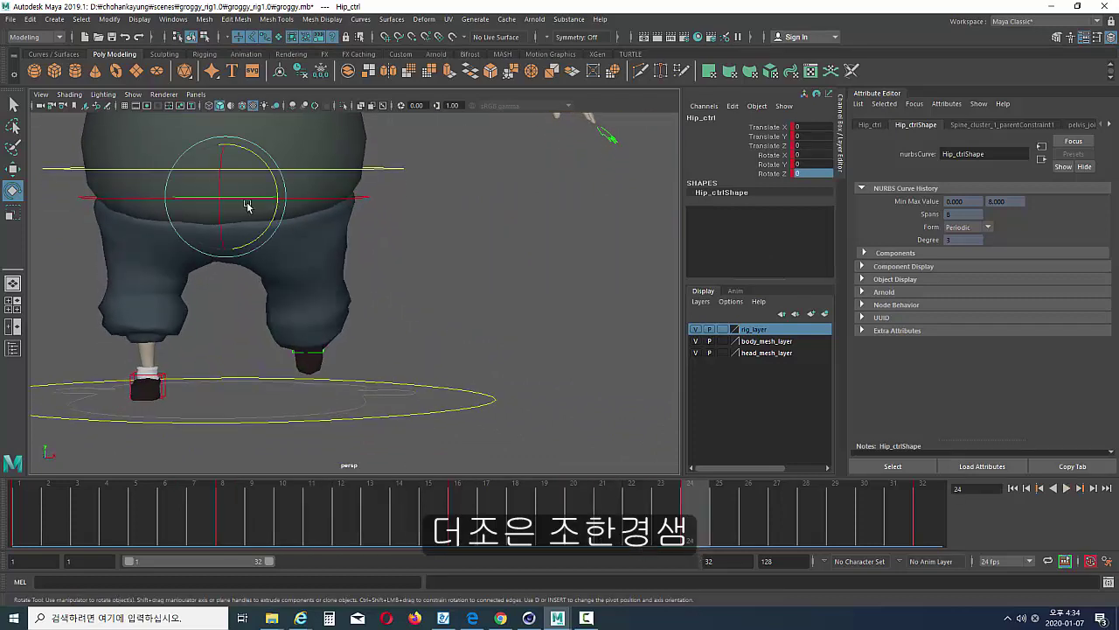
click(812, 172)
text(4)
key(Return)
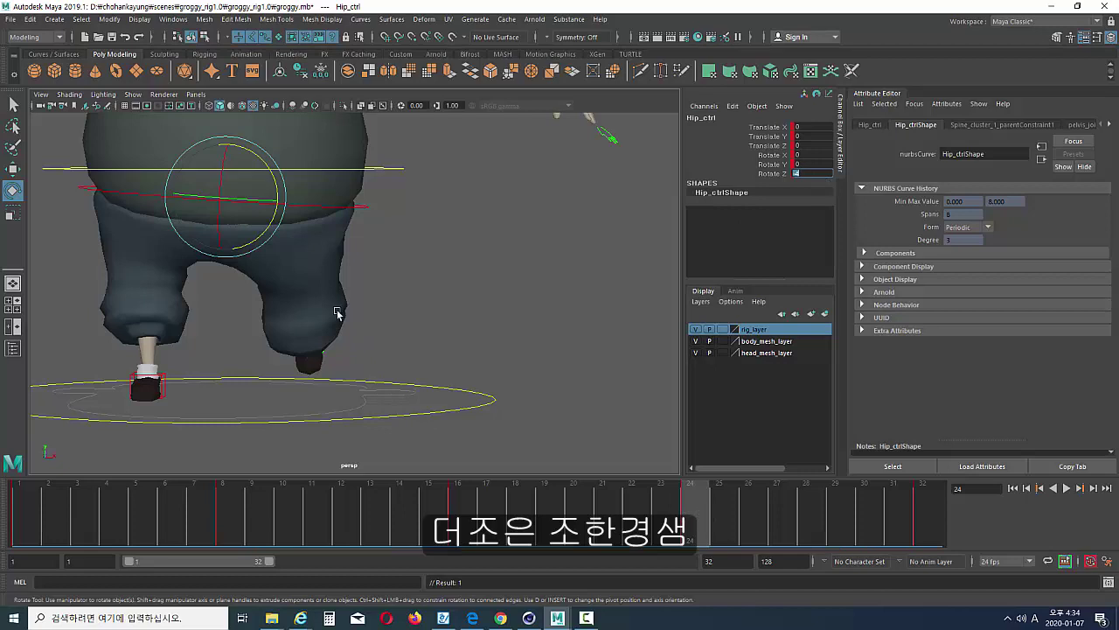
key(Return)
key(s)
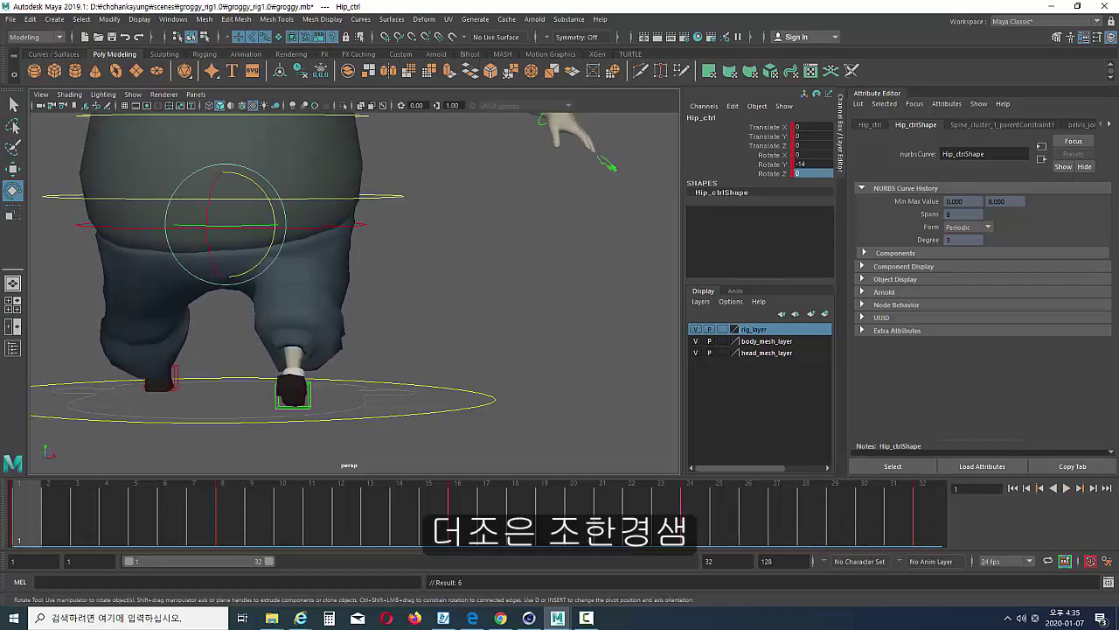
Play back the walk cycle to check the hip motion, select the pelvis control and stop playback.
click(1067, 488)
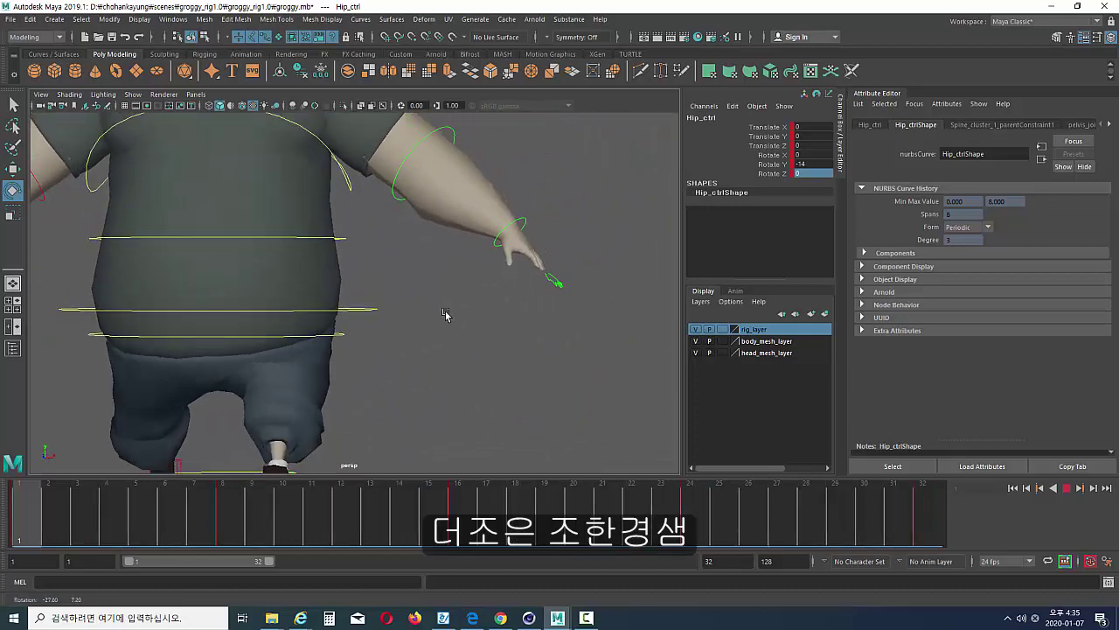
click(451, 297)
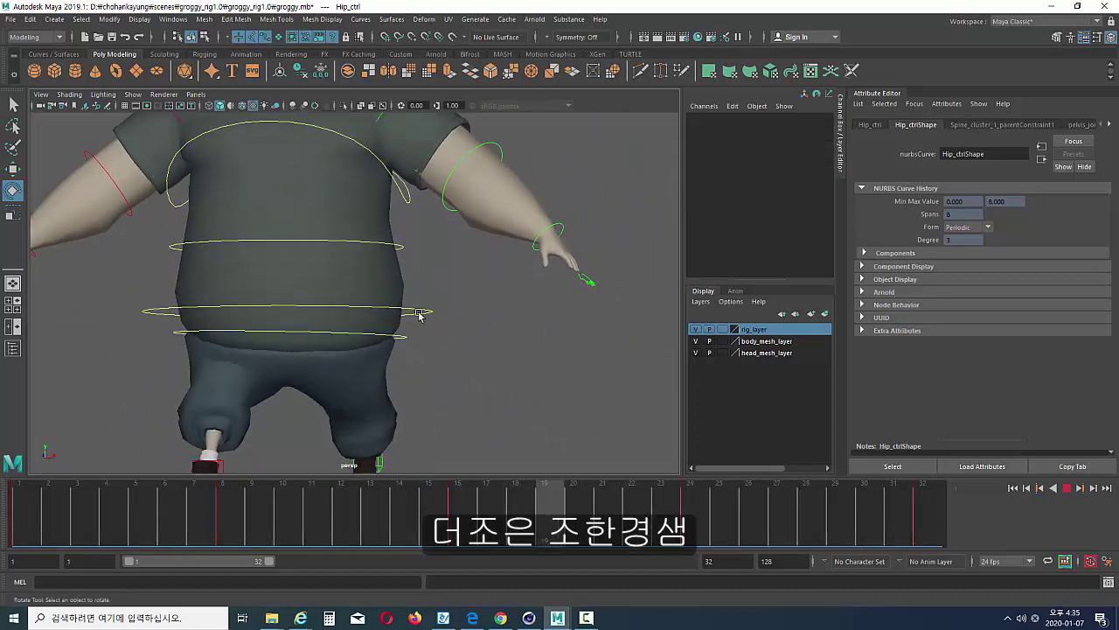
click(428, 317)
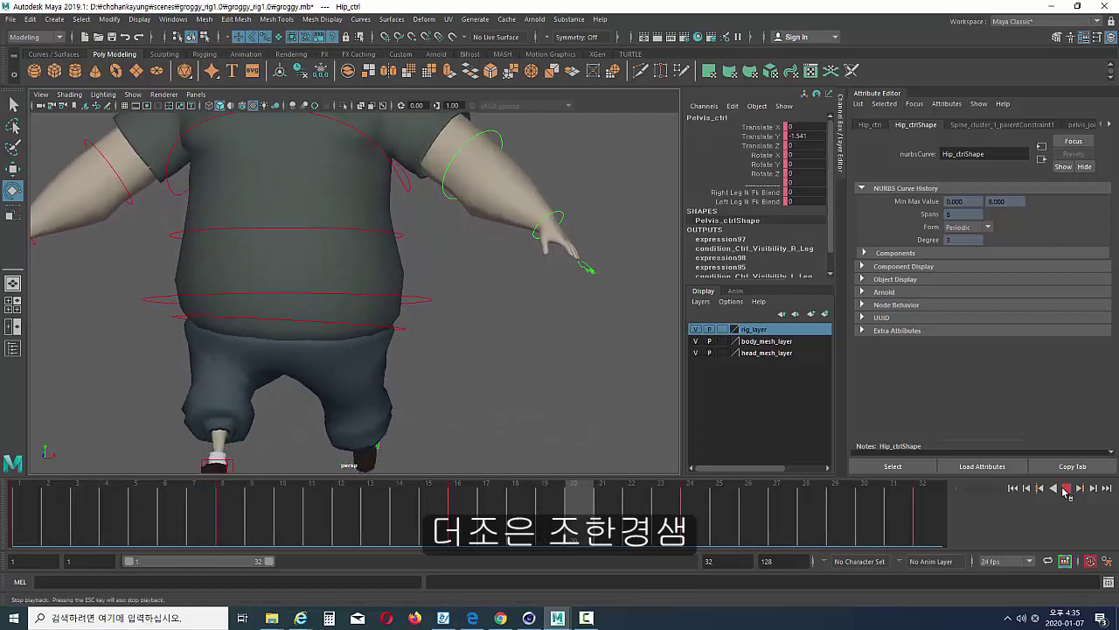
key(Escape)
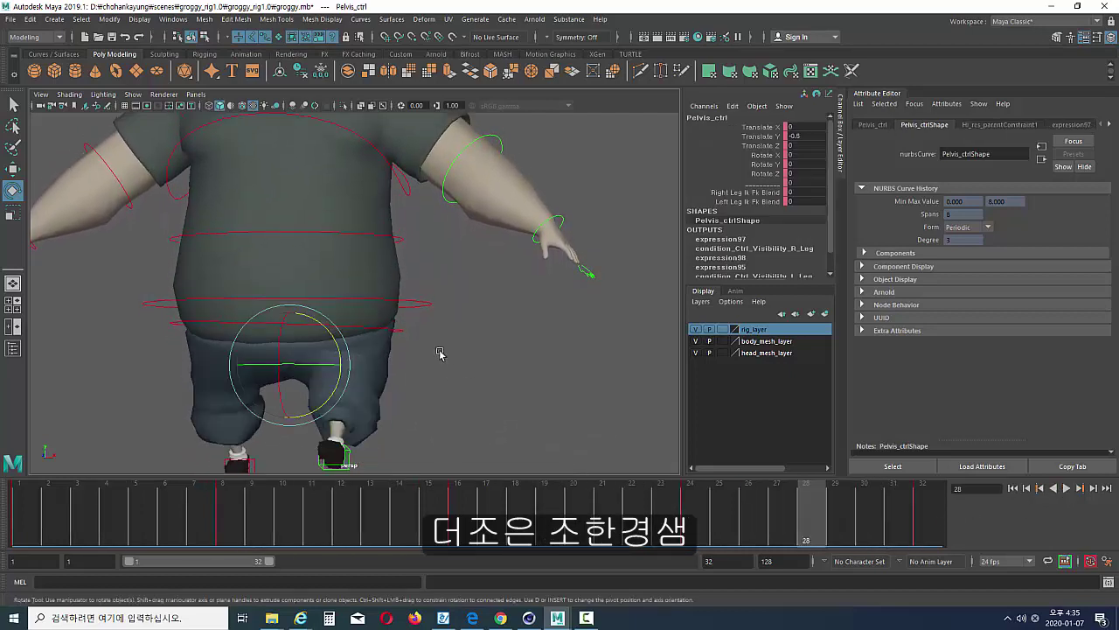
Inspect the torso rig by selecting the belly control and the chest control.
click(399, 237)
click(399, 178)
alt+middle_drag(382, 170, 395, 233)
click(443, 341)
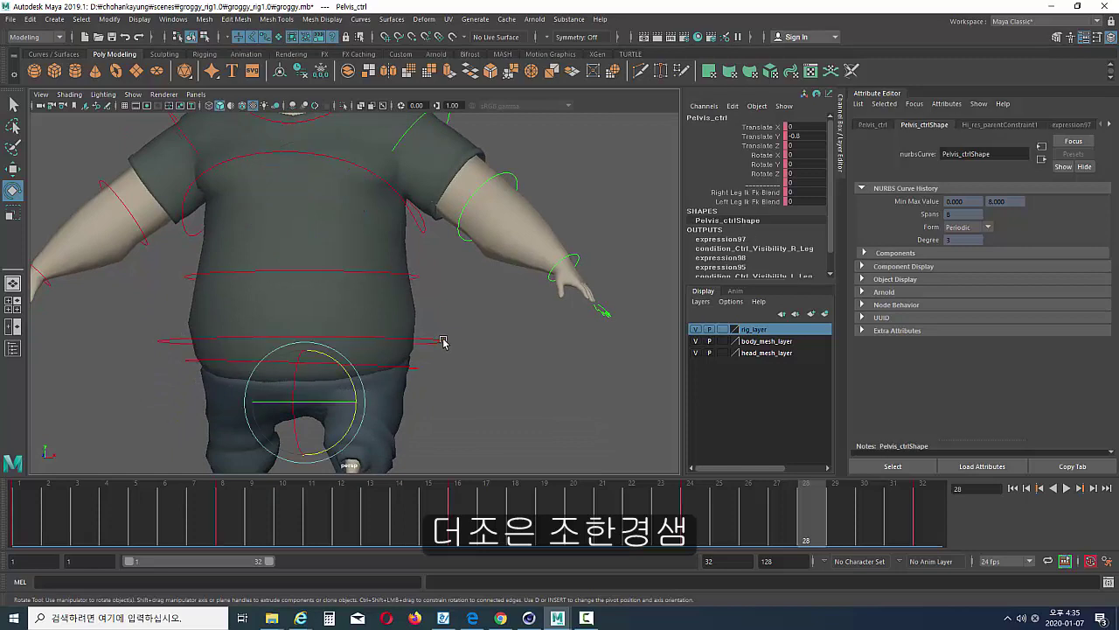
alt+middle_drag(439, 339, 439, 309)
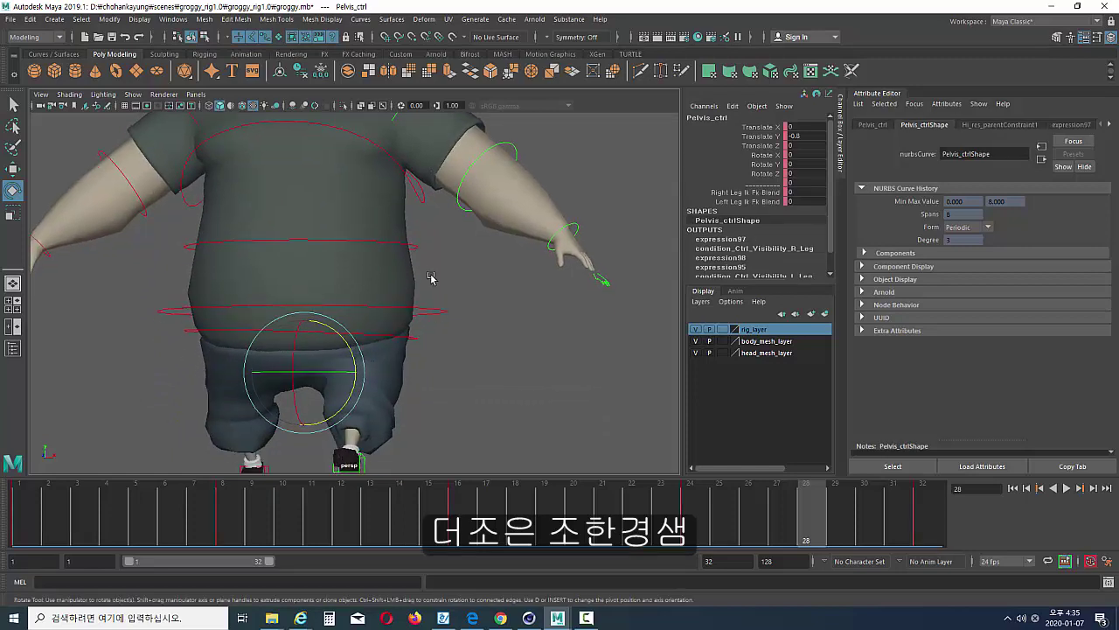
click(417, 247)
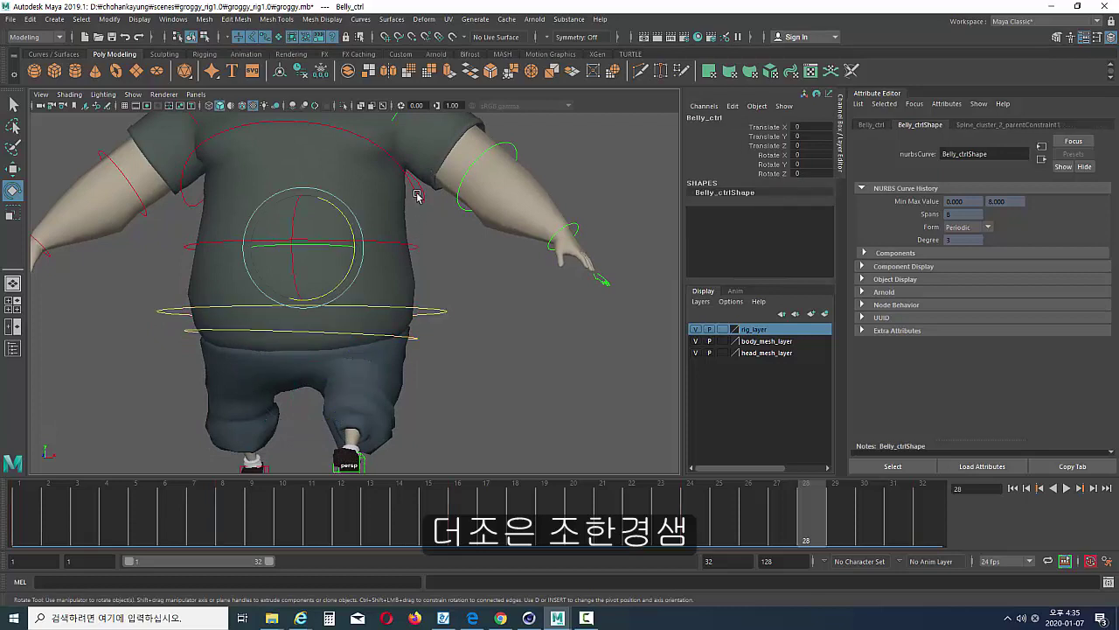
click(417, 196)
Go to frame 1 and rotate the belly control around Y, setting its Rotate Y to 4.
click(18, 516)
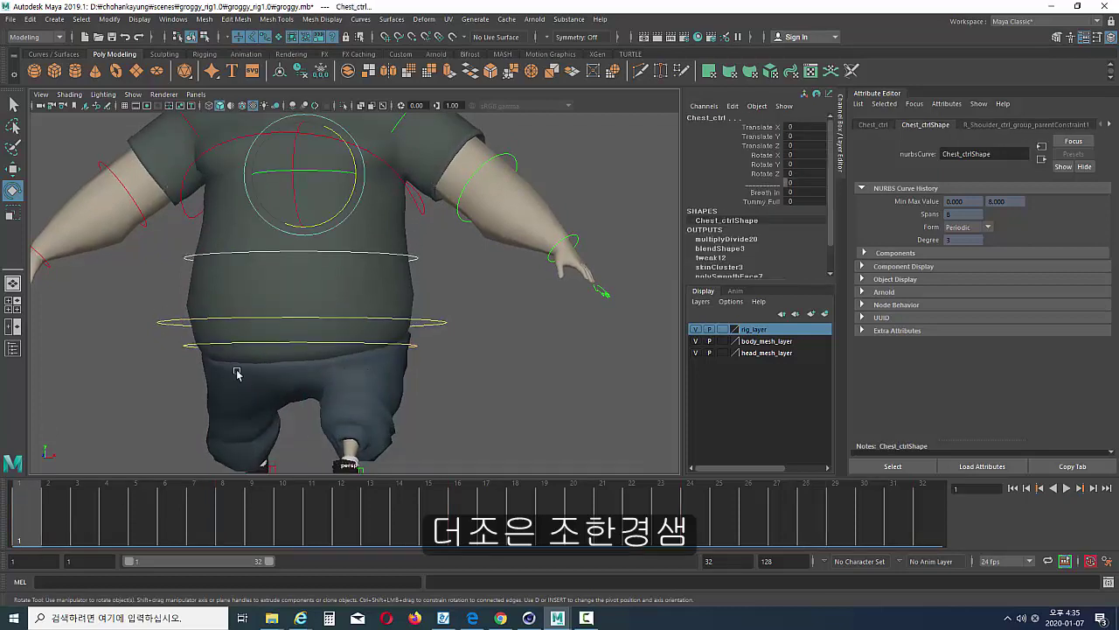
click(456, 272)
scroll(445, 310, down, 3)
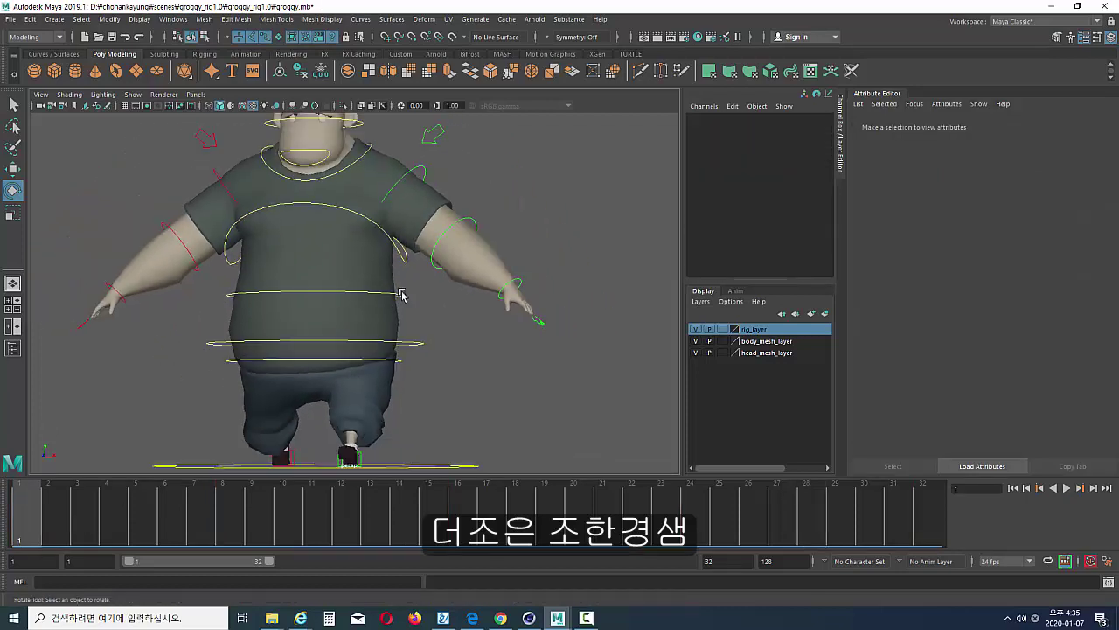
click(401, 296)
alt+drag(370, 253, 399, 295)
click(454, 297)
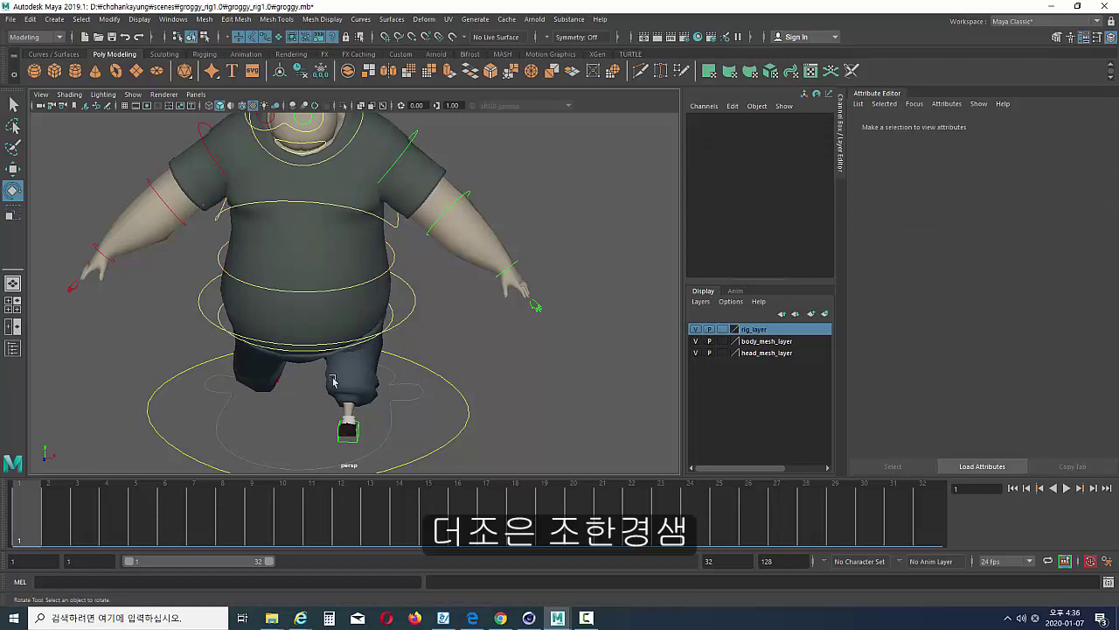
click(218, 269)
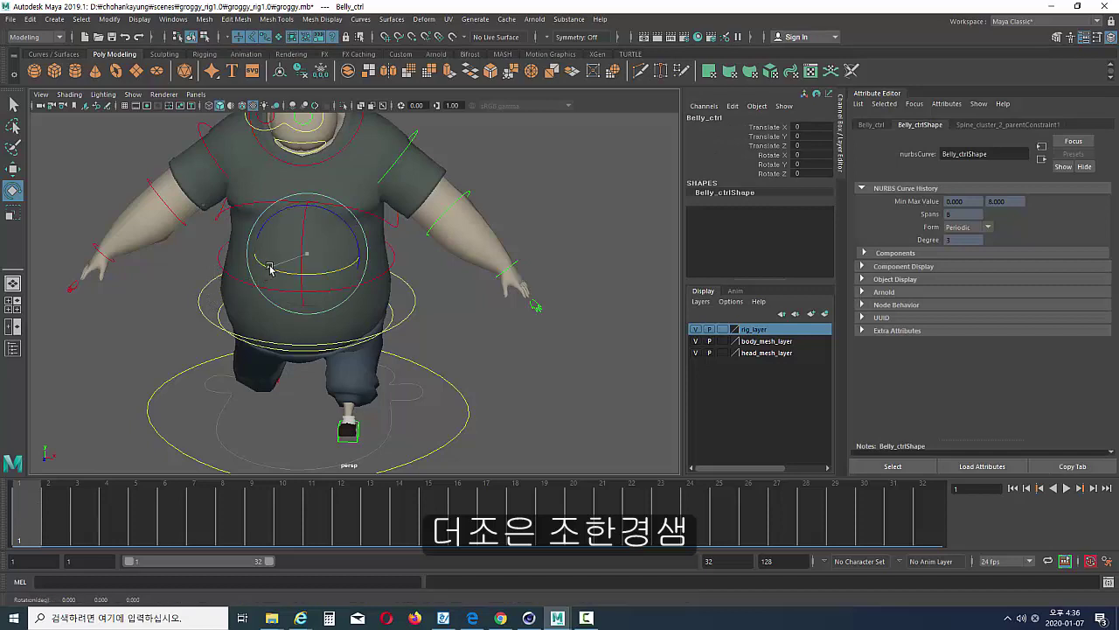
drag(268, 265, 265, 268)
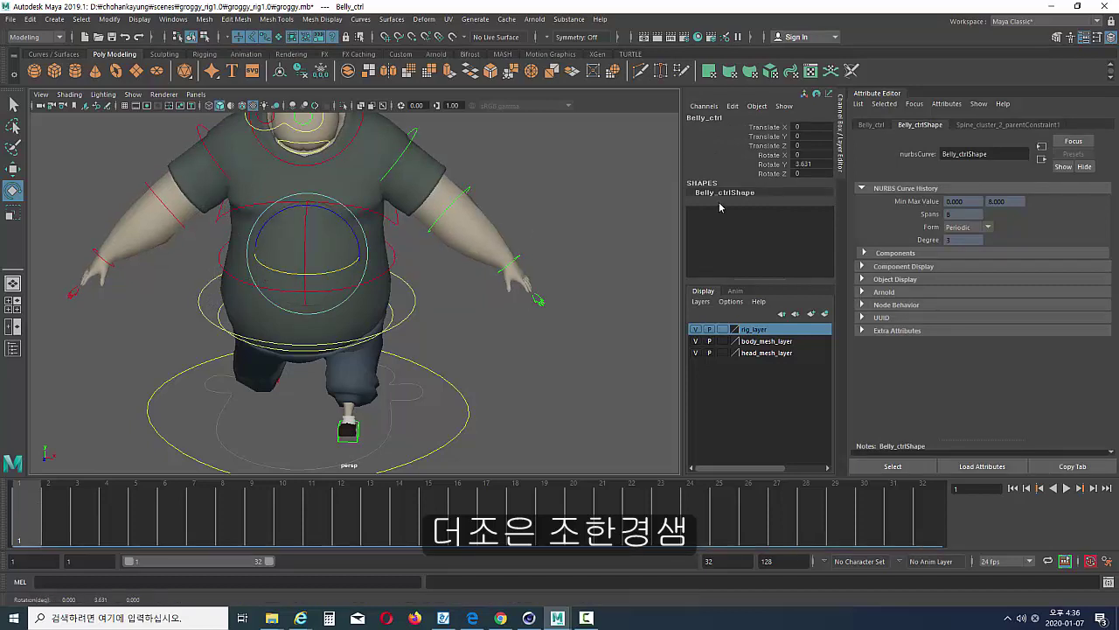
double_click(803, 165)
text(4)
key(Return)
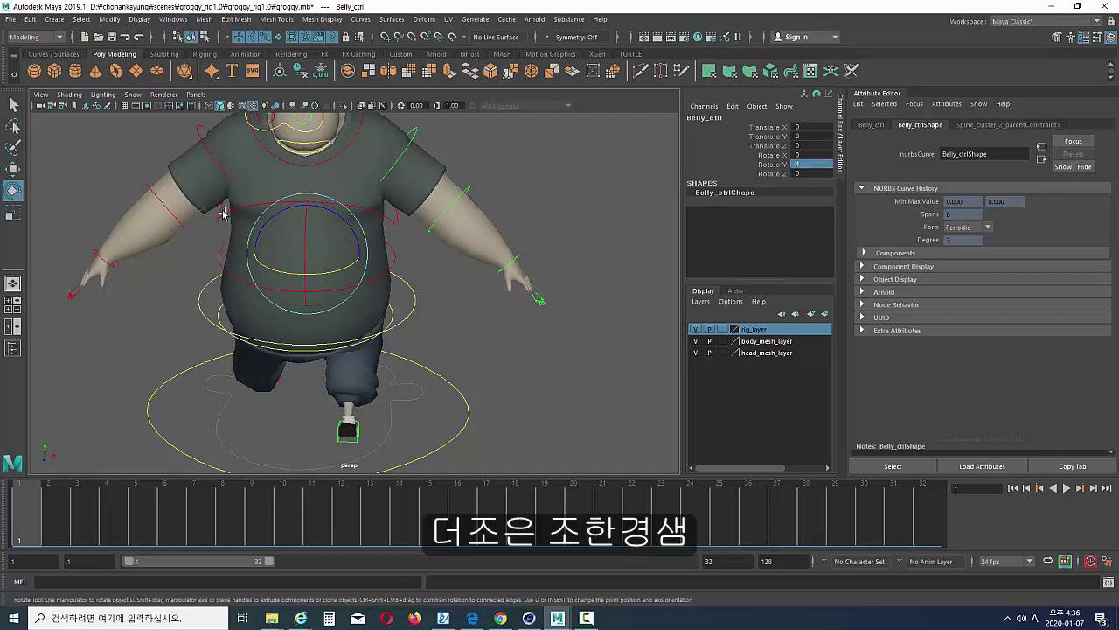
Select the chest control and set its Rotate Y to 8 at frame 1.
click(224, 215)
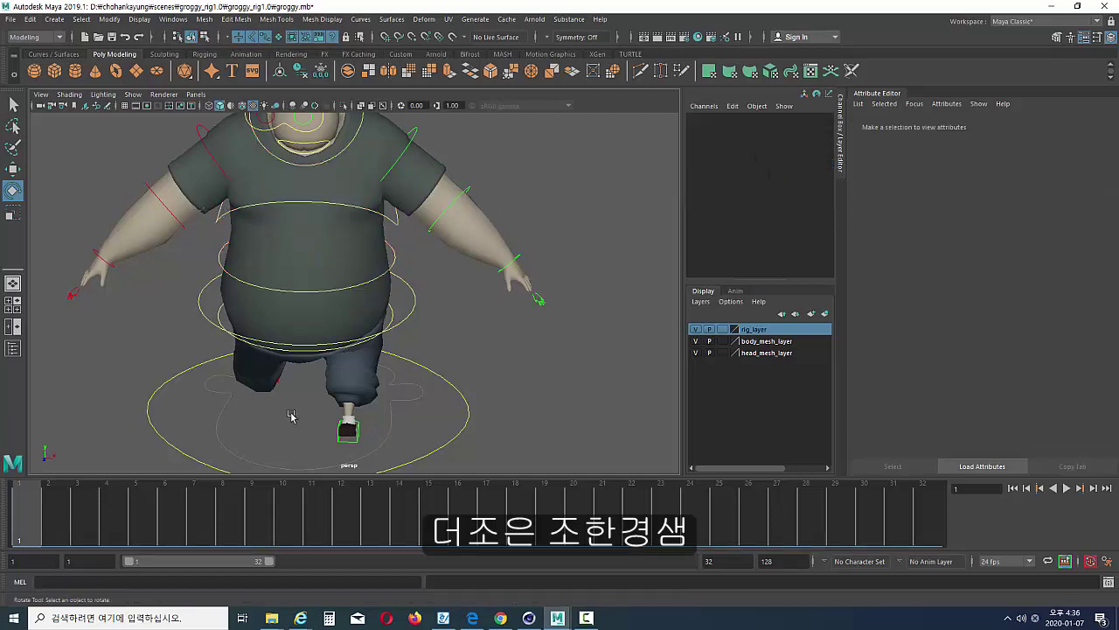
click(230, 225)
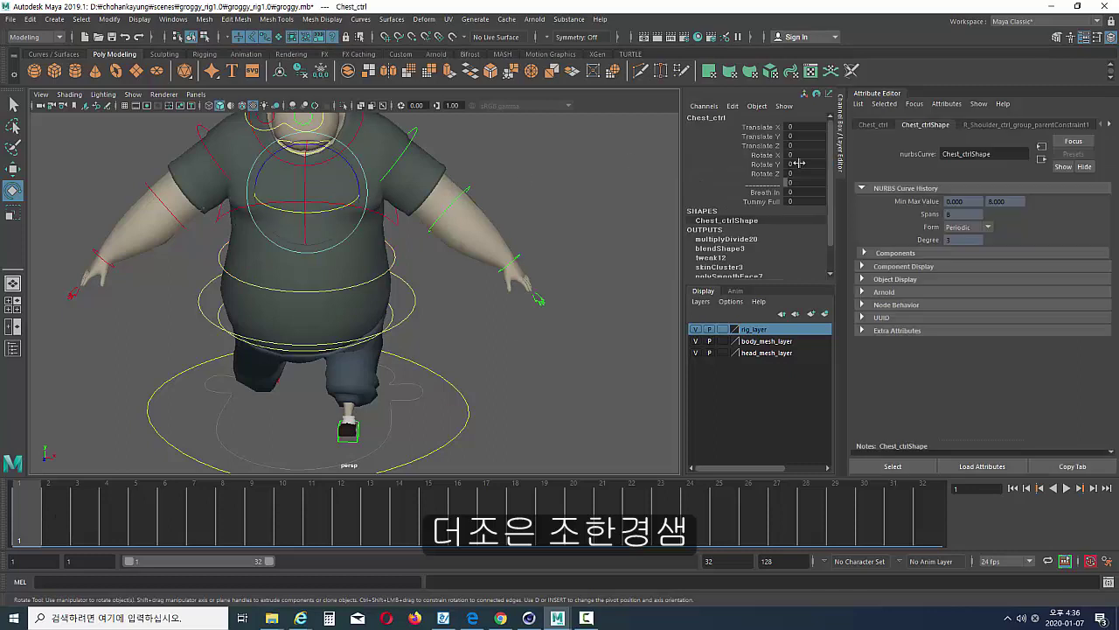
double_click(801, 166)
text(5)
key(Return)
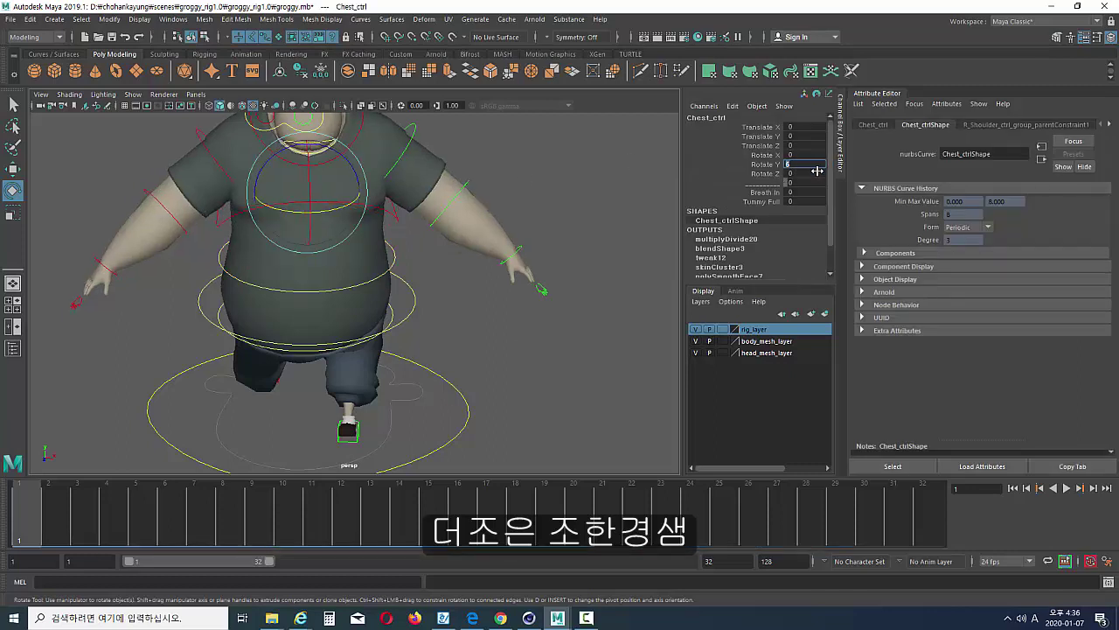
mouse_move(288, 298)
alt+mouse_down()
mouse_move(294, 259)
mouse_move(296, 290)
alt+mouse_up()
double_click(814, 164)
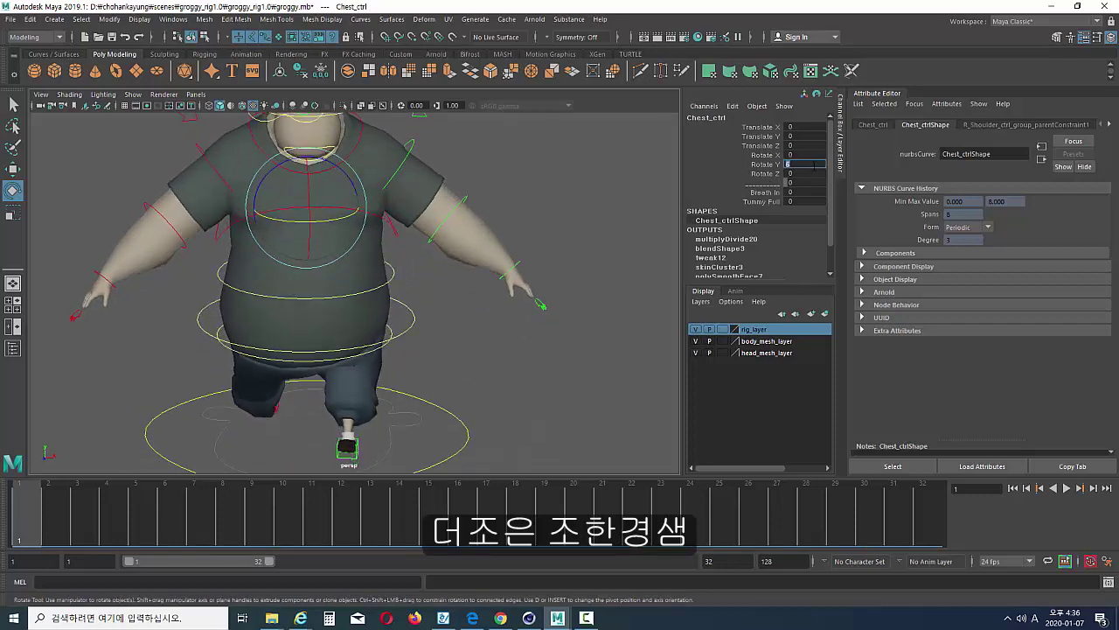
text(8)
key(Return)
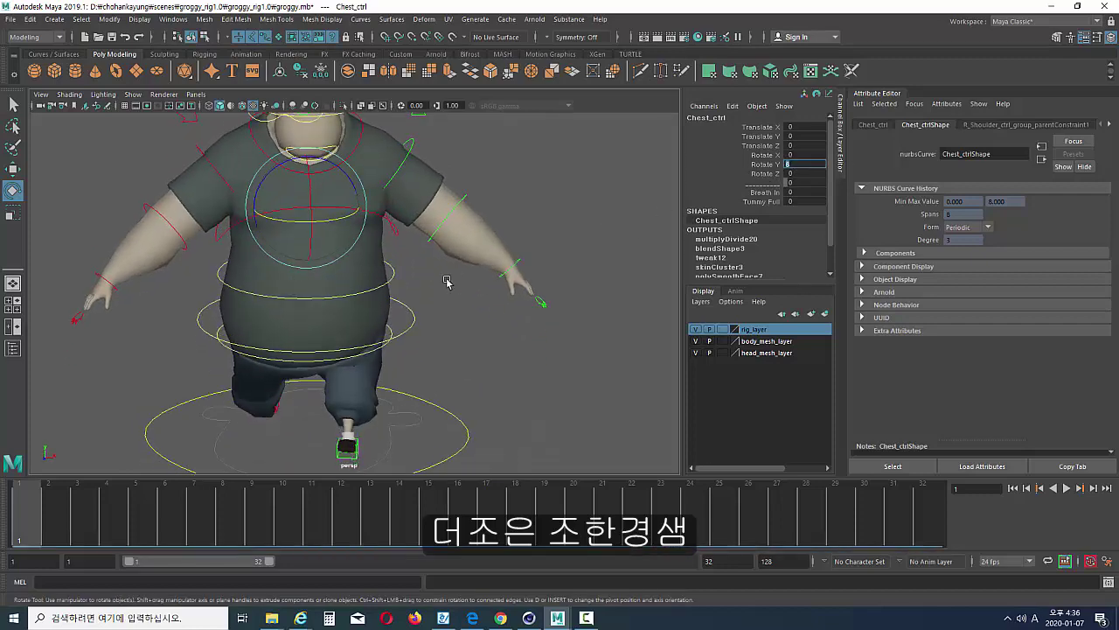
Increase the belly control's Rotate Y and set the chest control's Rotate Y to 10 at frame 1.
click(392, 280)
double_click(805, 166)
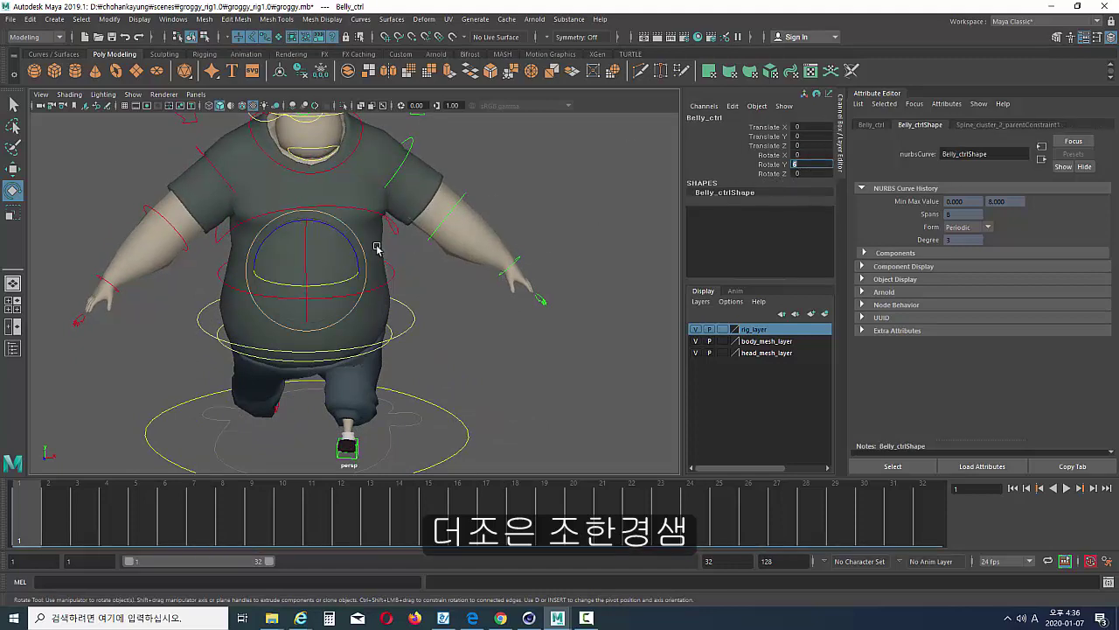
click(401, 232)
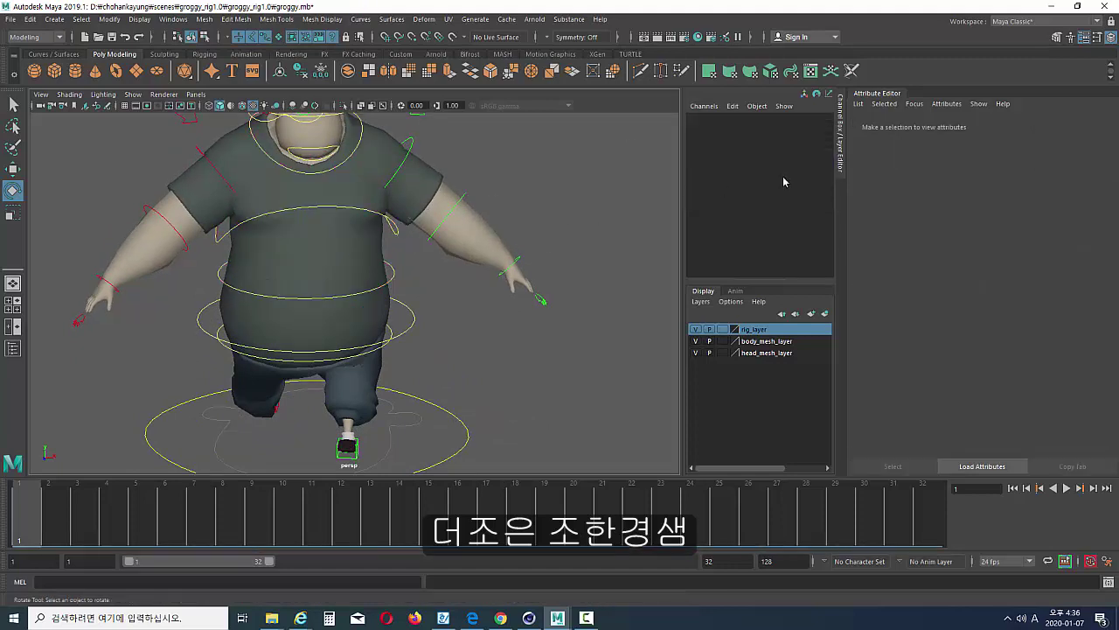
click(403, 233)
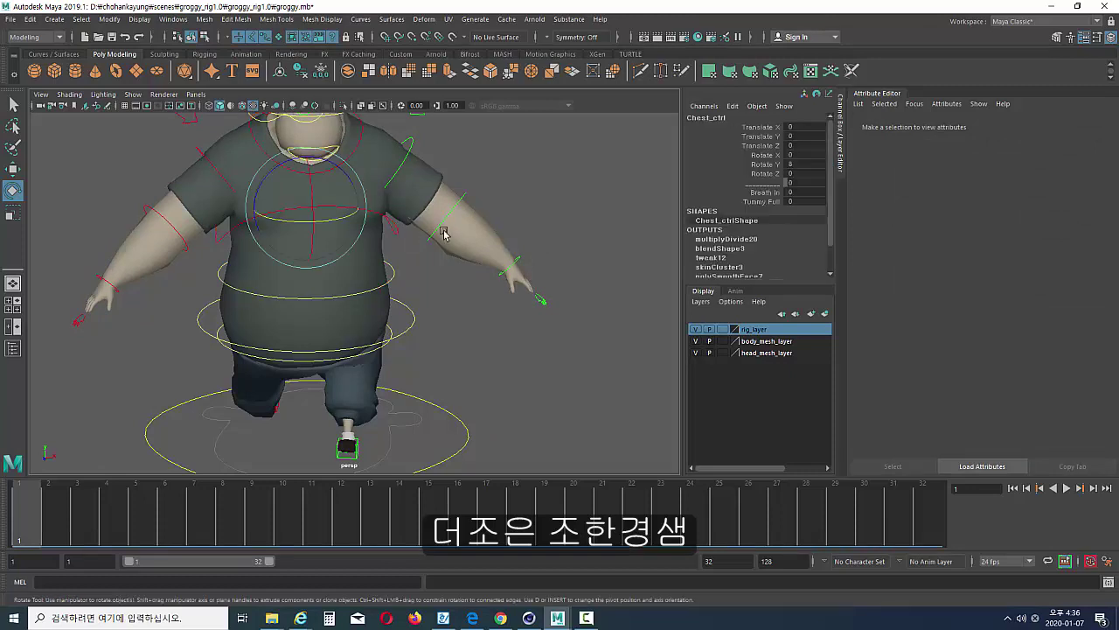
click(803, 164)
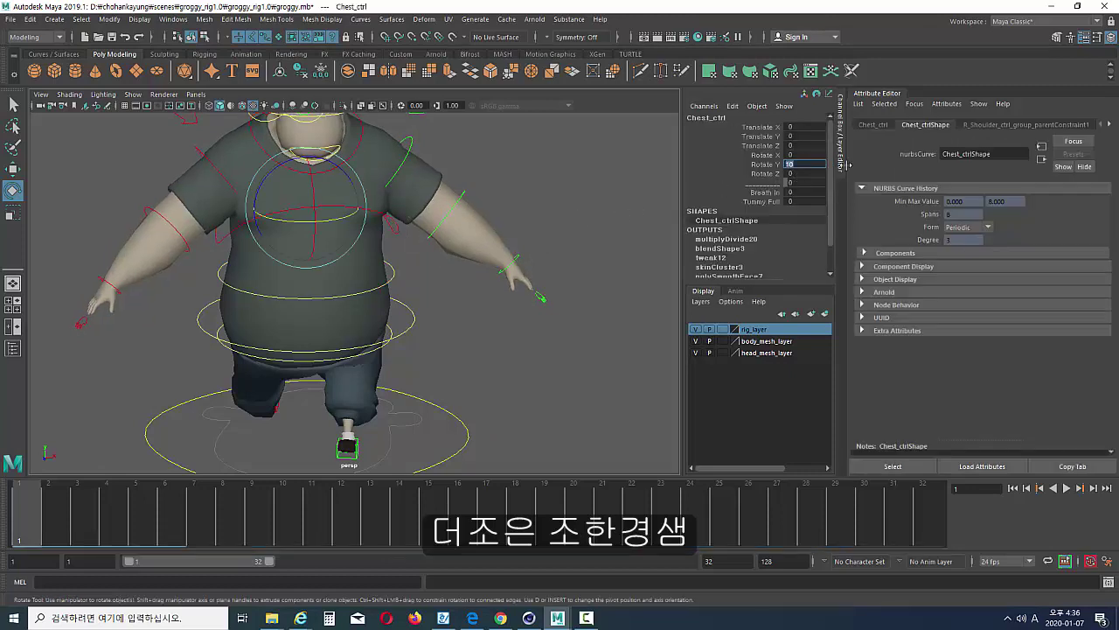
alt+right_drag(373, 330, 342, 331)
mouse_move(342, 330)
alt+mouse_down()
mouse_move(324, 318)
mouse_move(349, 331)
alt+mouse_up()
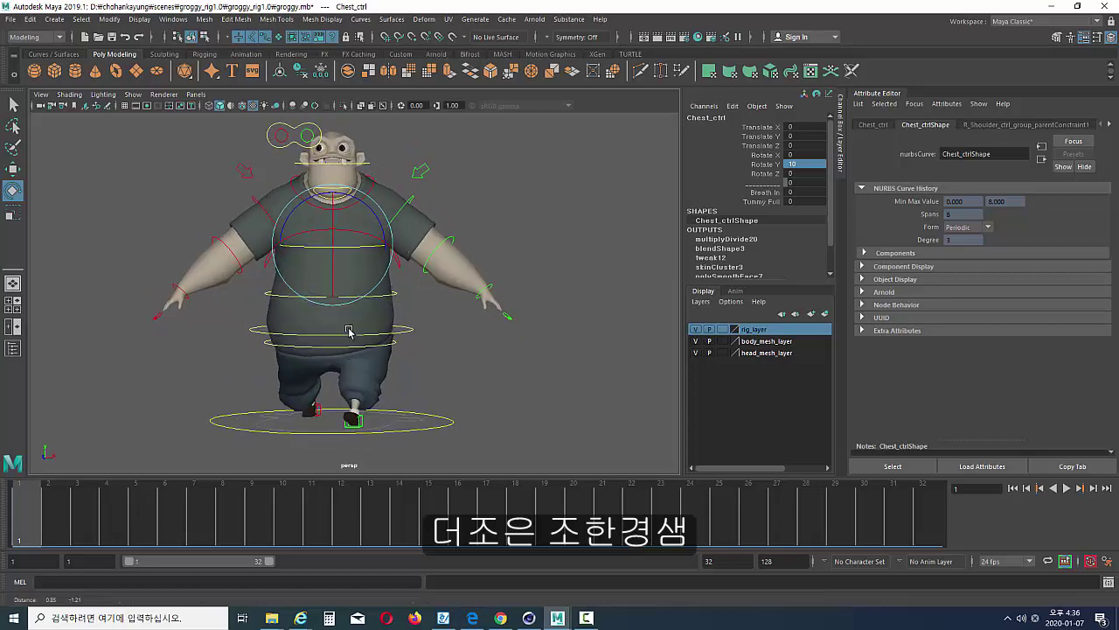
Select the belly control, go to frame 15 and set its Rotate Y to -6.
click(398, 296)
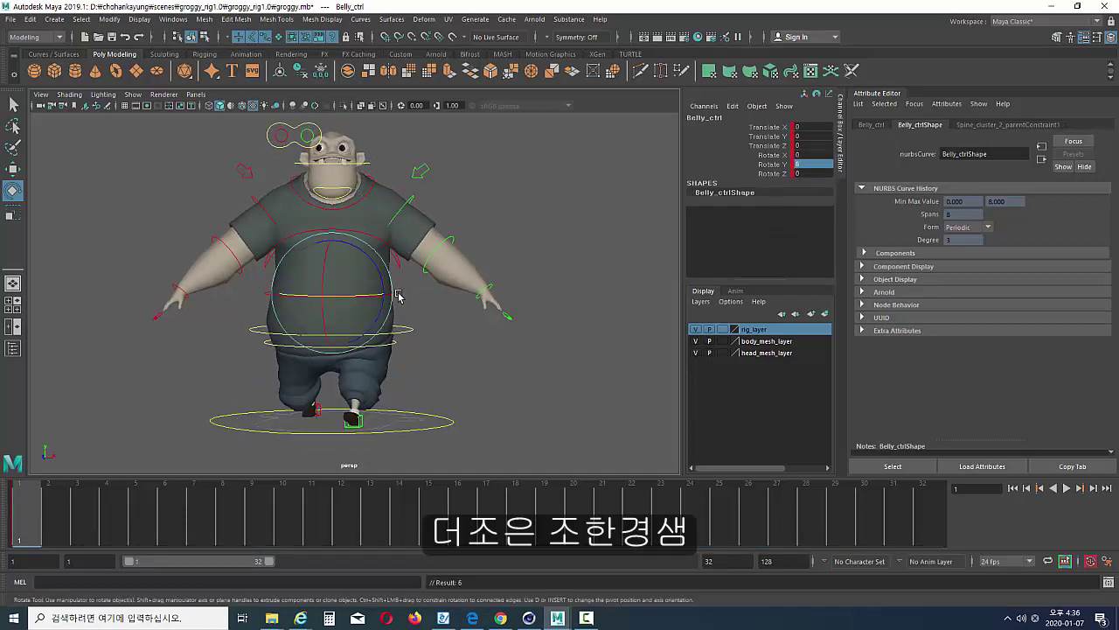
key(Return)
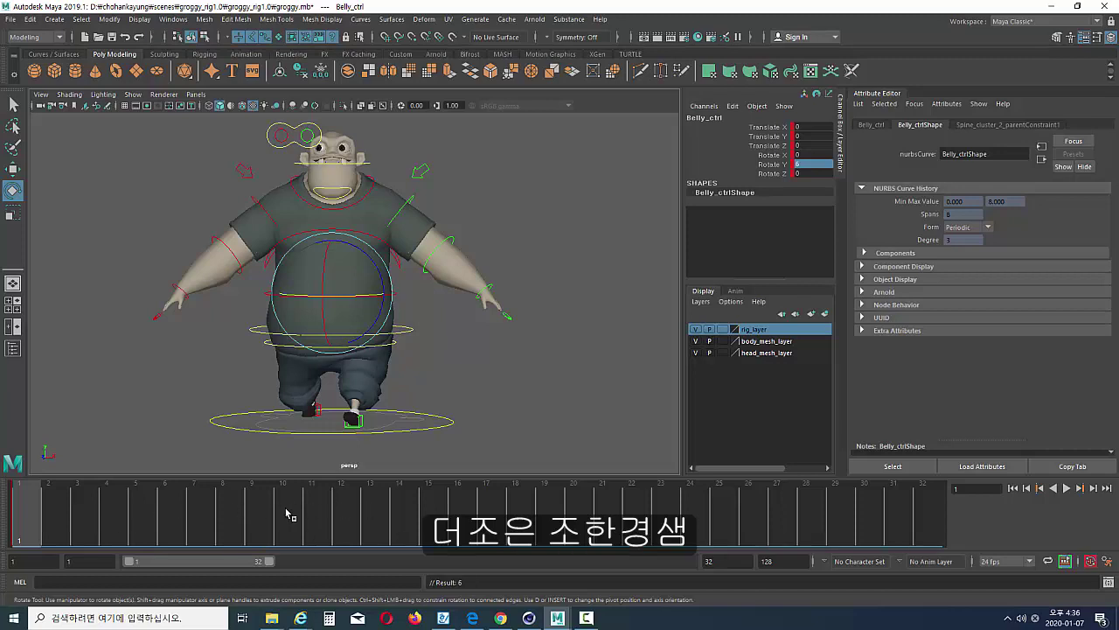
click(449, 512)
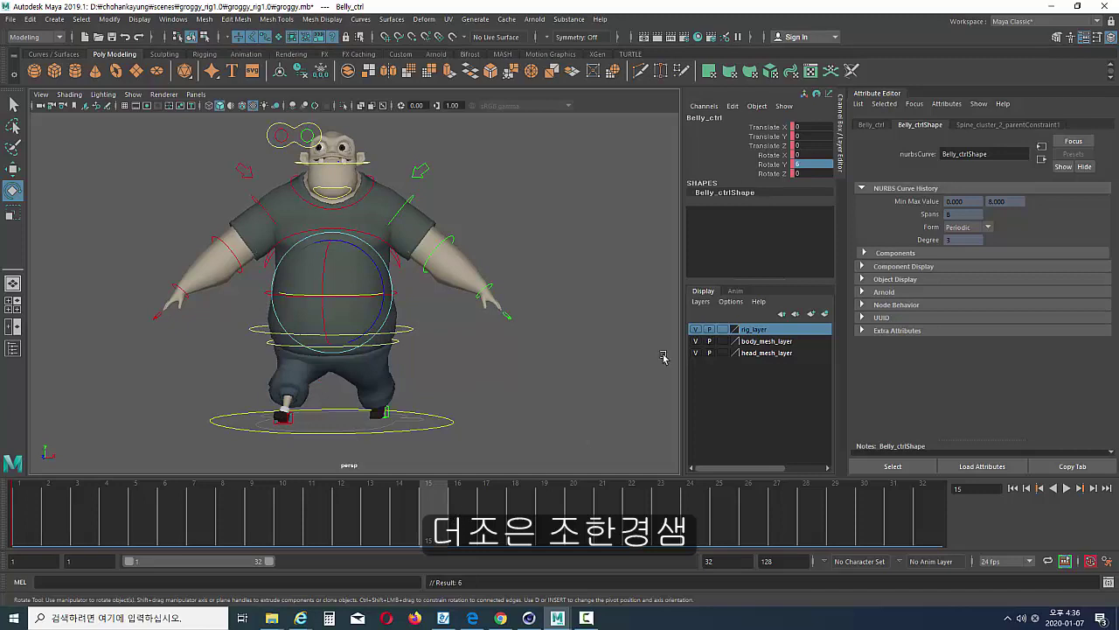
click(806, 164)
text(-6)
key(Return)
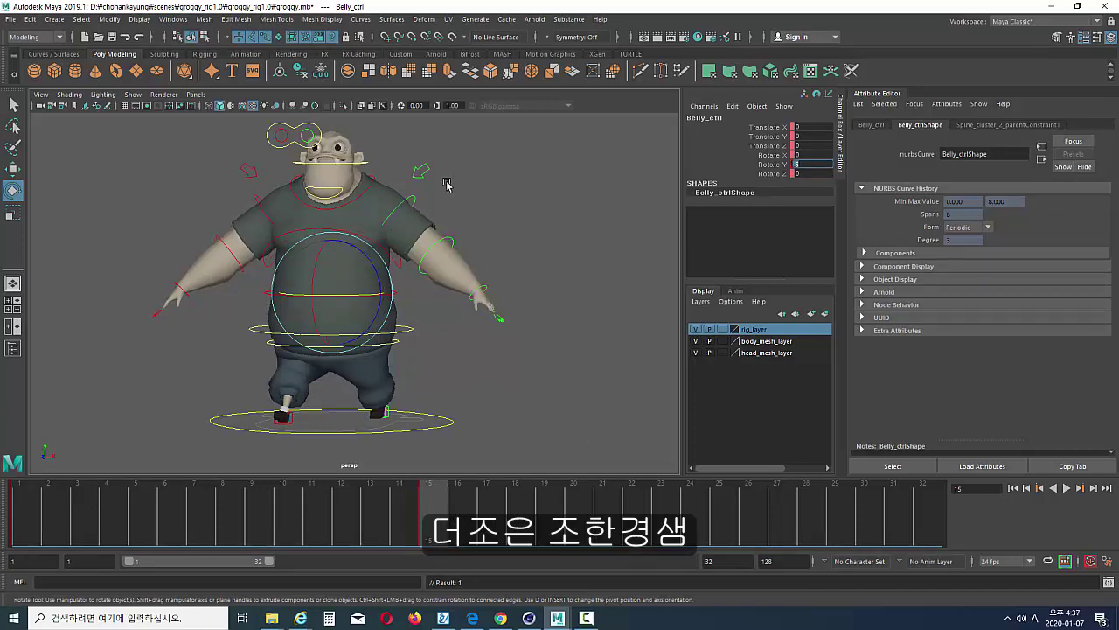
Select the chest control and set its Rotate Y to -10 at frame 15.
click(397, 264)
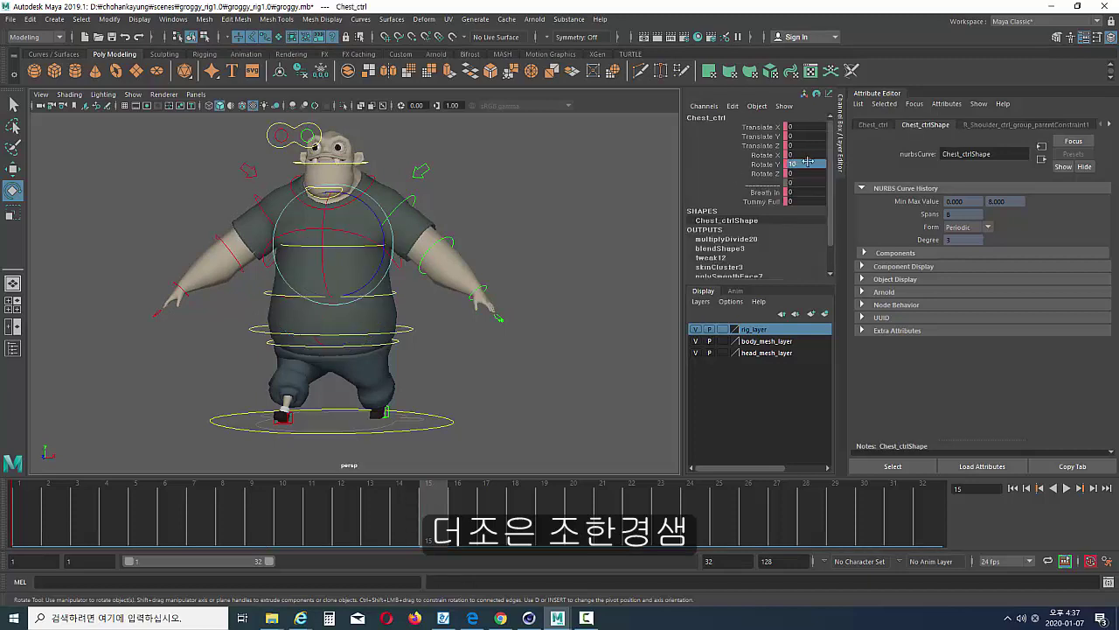
click(807, 164)
text(-10)
key(Return)
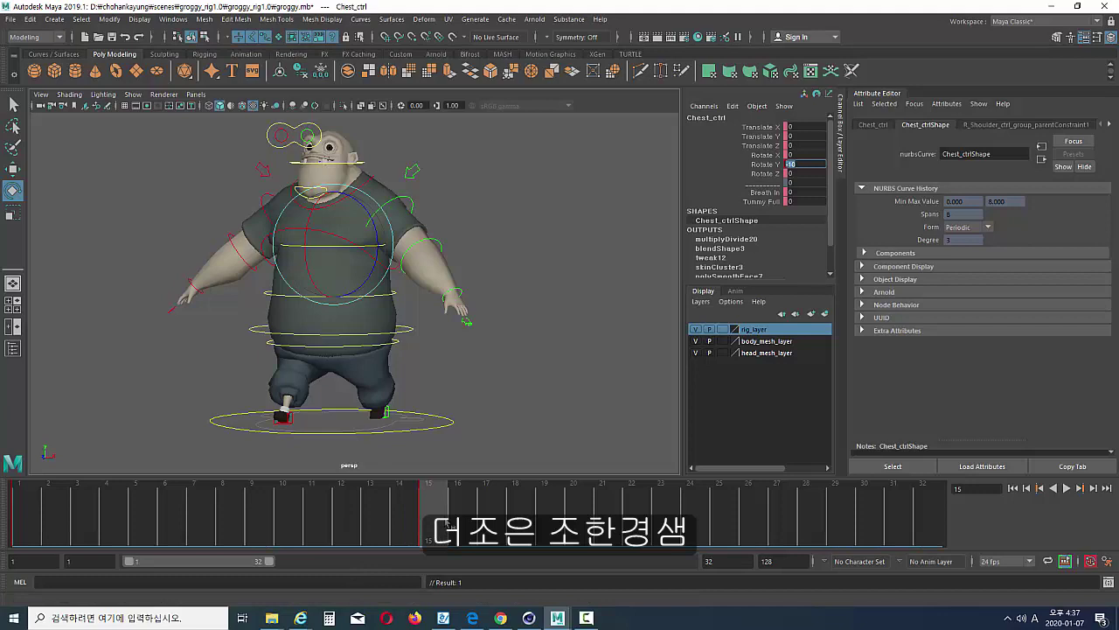
Key the chest control and the belly control at frame 15.
click(759, 165)
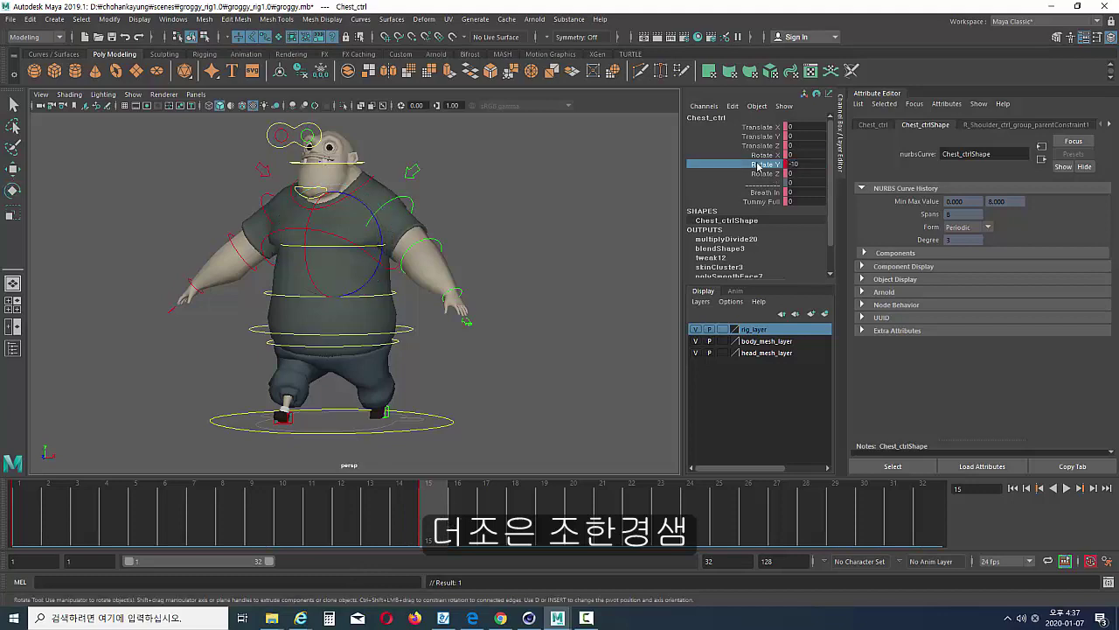
key(s)
click(390, 298)
key(s)
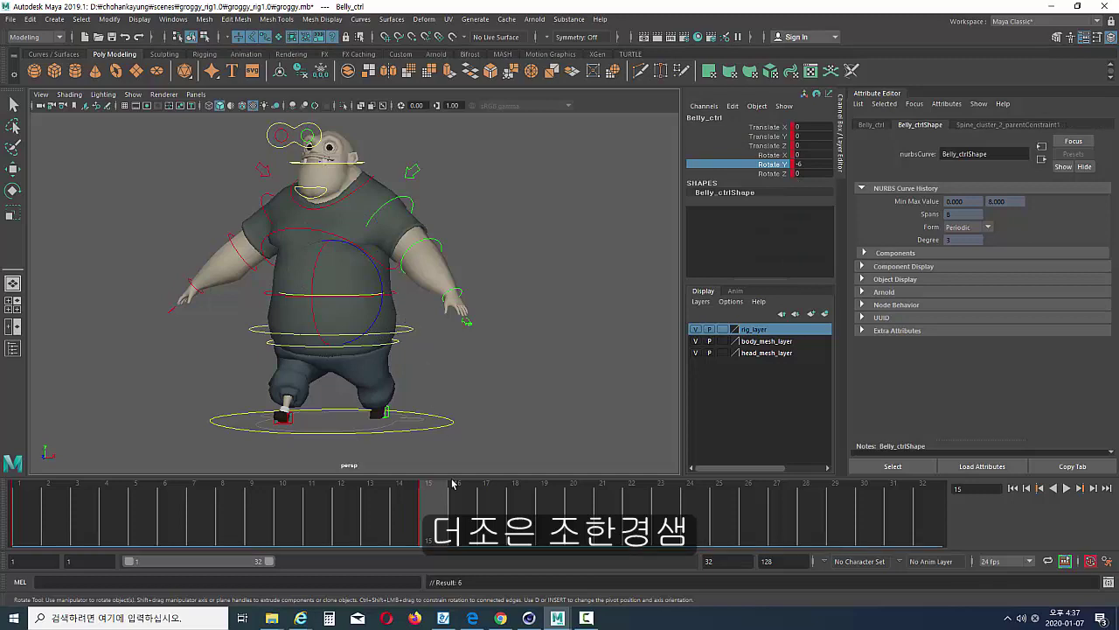
Move the belly control's key from frame 15 to frame 16.
alt+drag(365, 265, 404, 268)
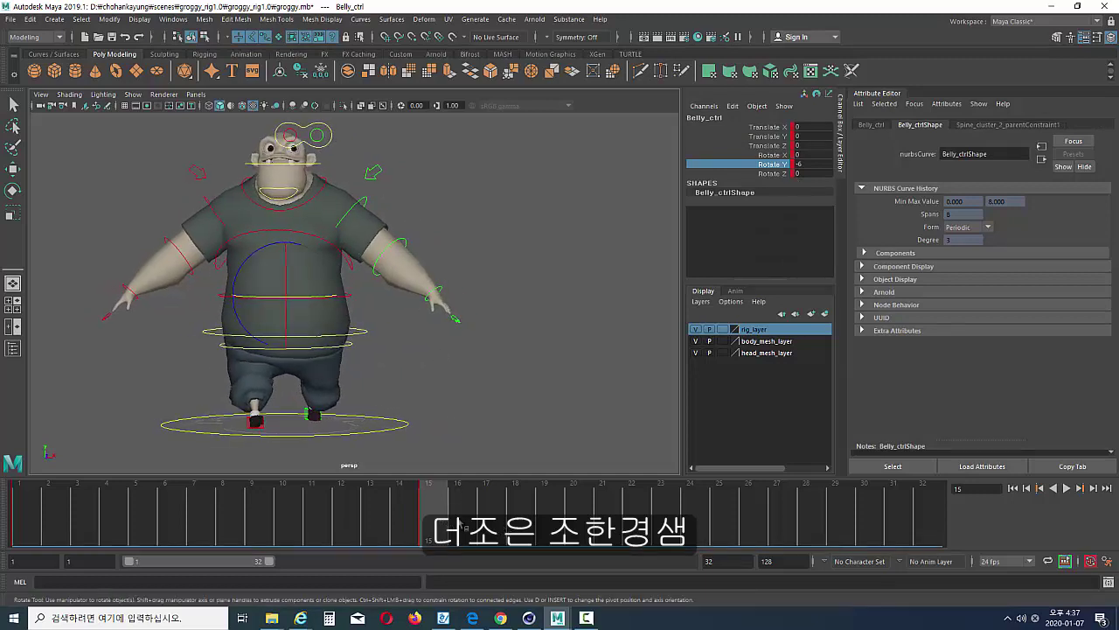
key(alt+v)
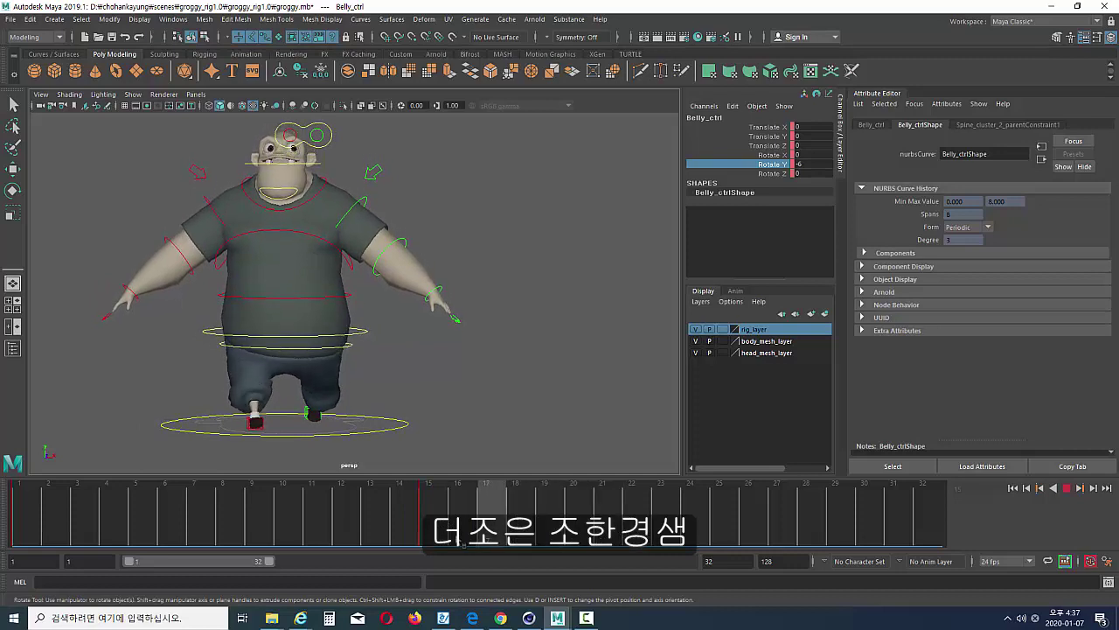
drag(464, 544, 442, 543)
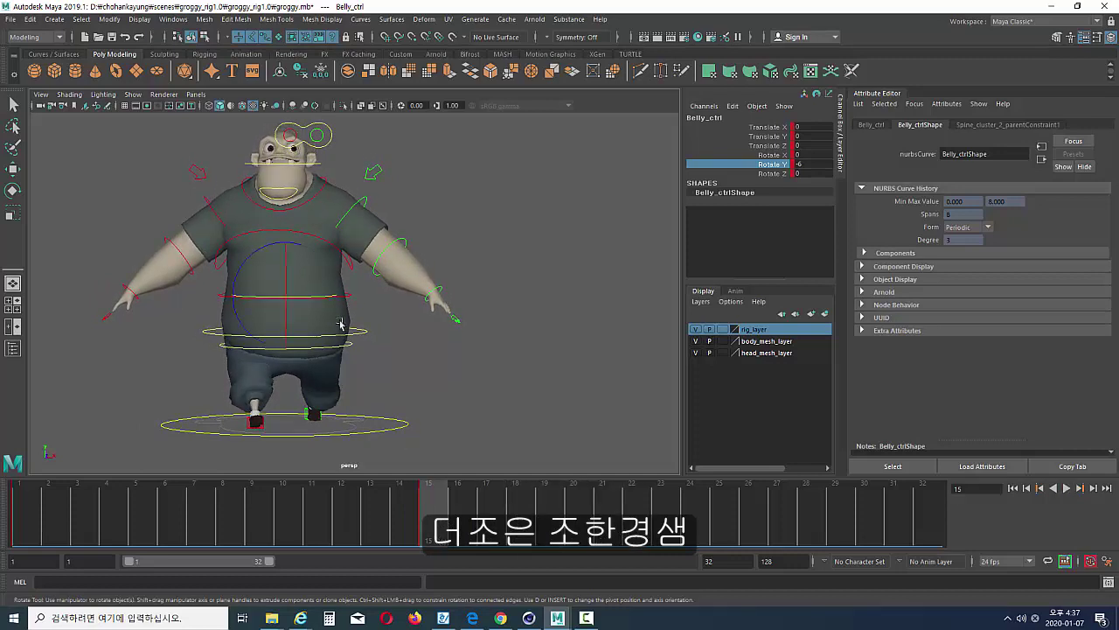
click(386, 337)
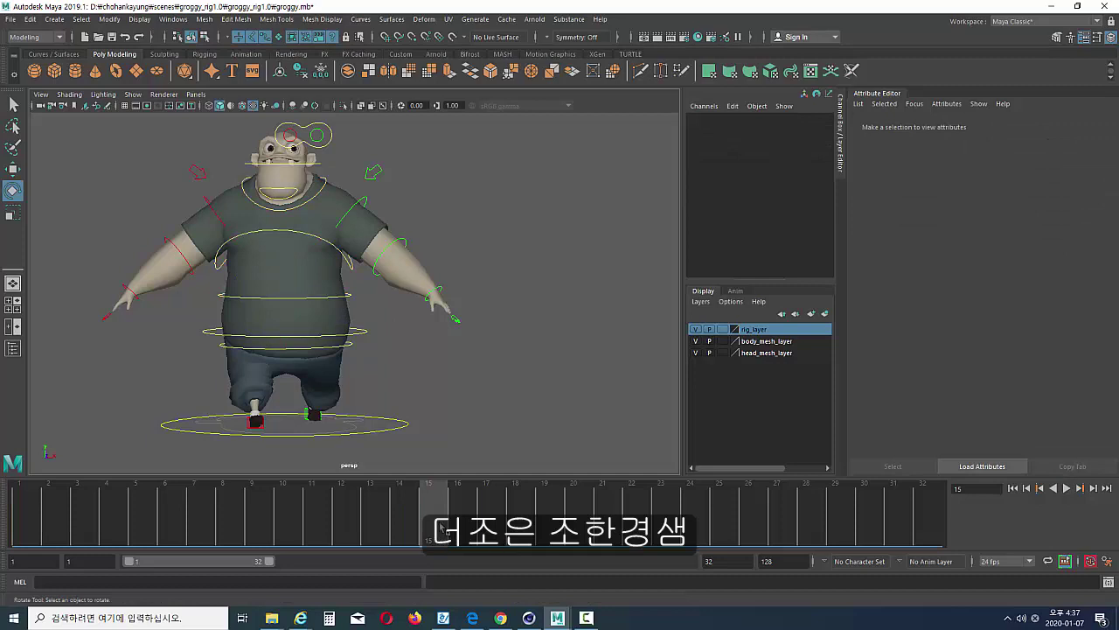
click(347, 297)
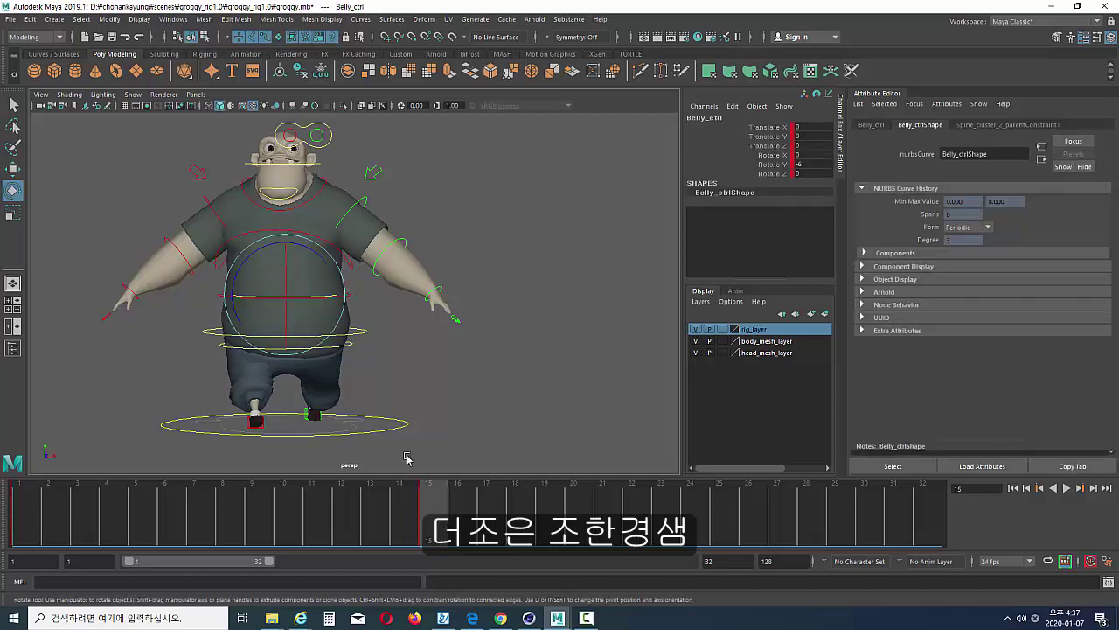
key(s)
click(459, 540)
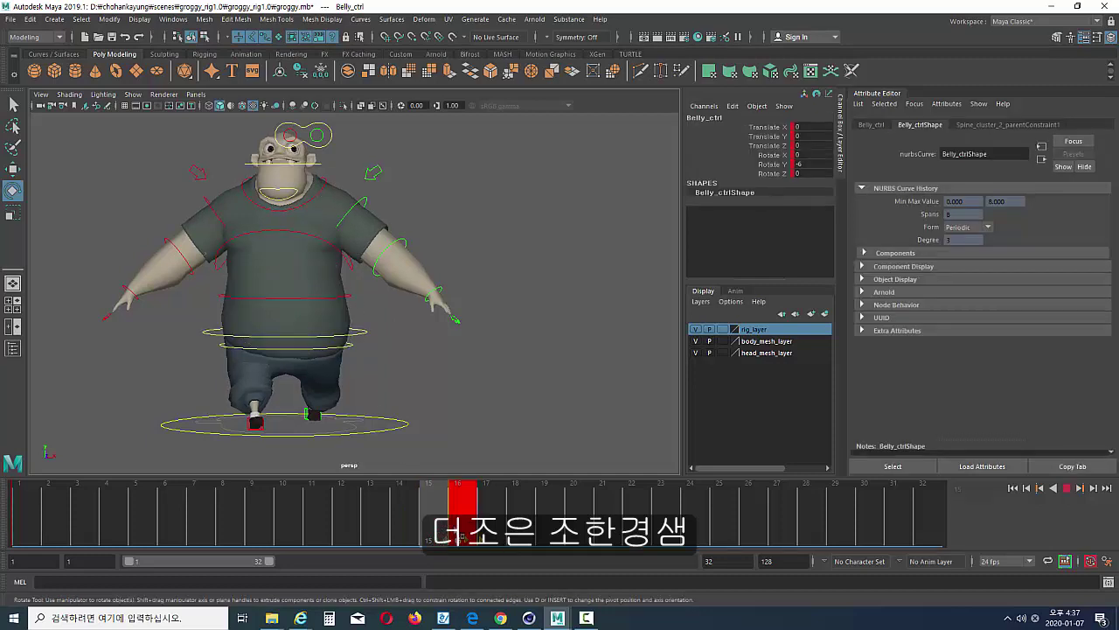
Select the chest control and shift its frame 15 key to frame 16.
click(350, 265)
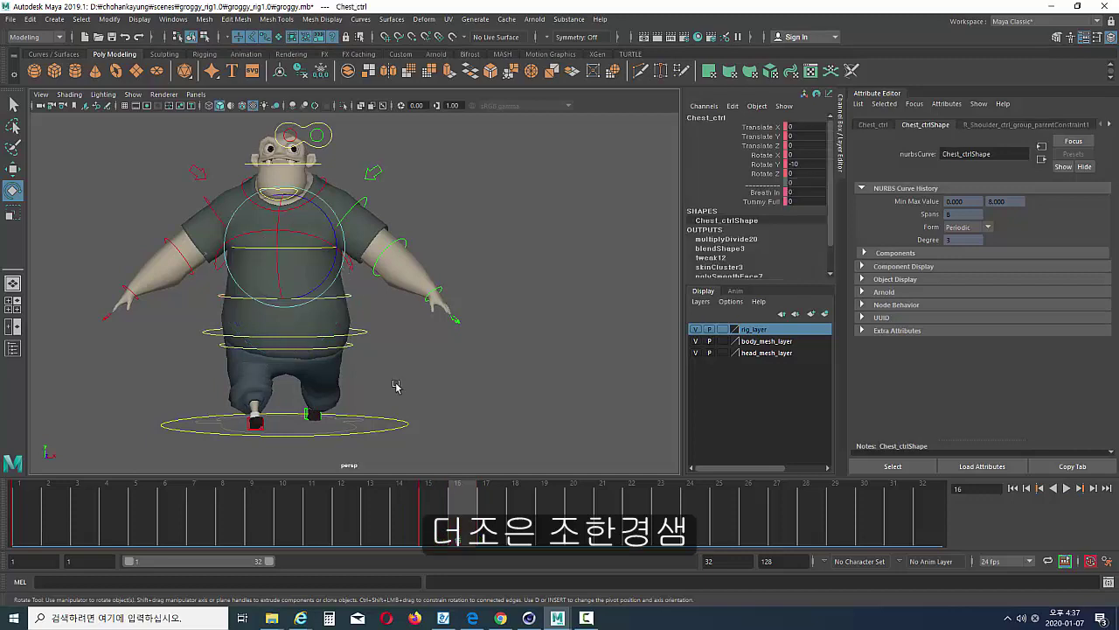
click(427, 510)
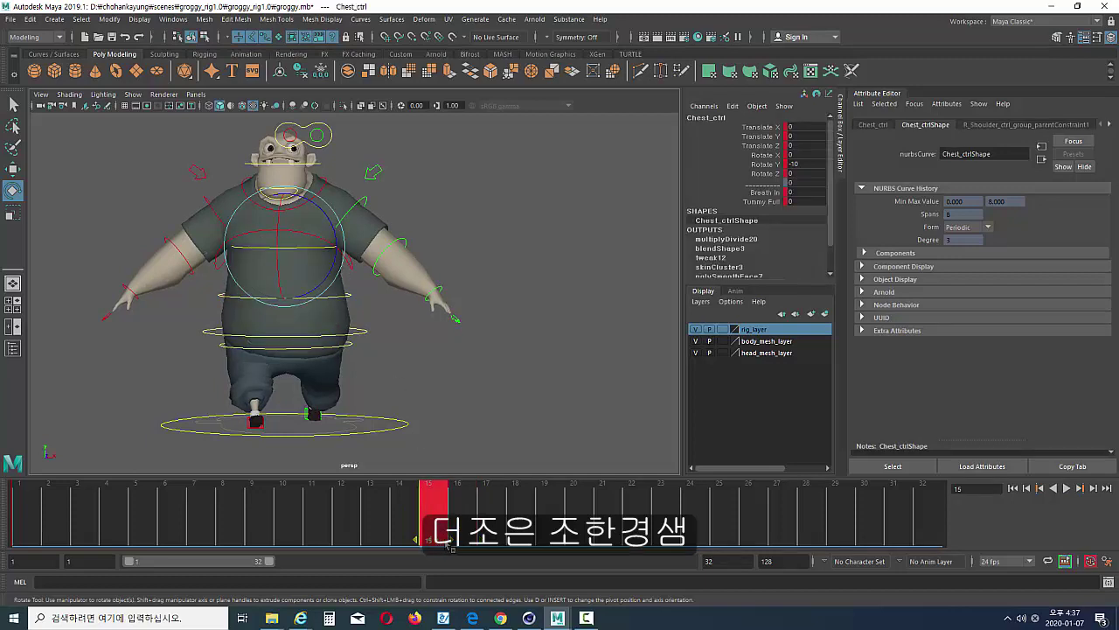
drag(447, 543, 959, 549)
click(406, 516)
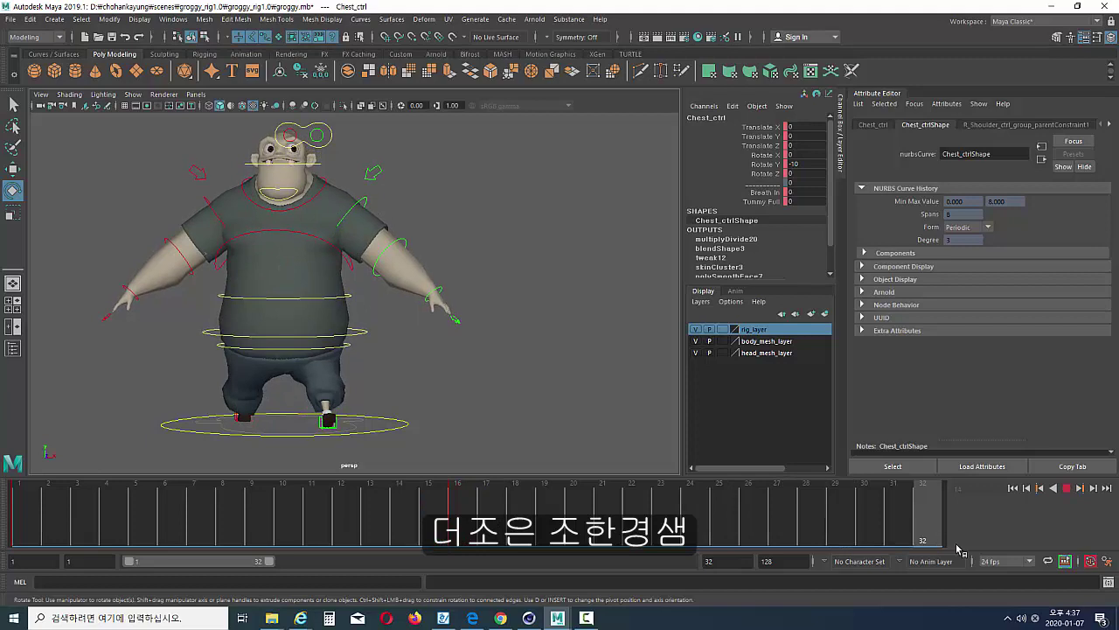
Select the belly and chest controls together and copy their keys at frame 1.
click(37, 506)
right_click(36, 507)
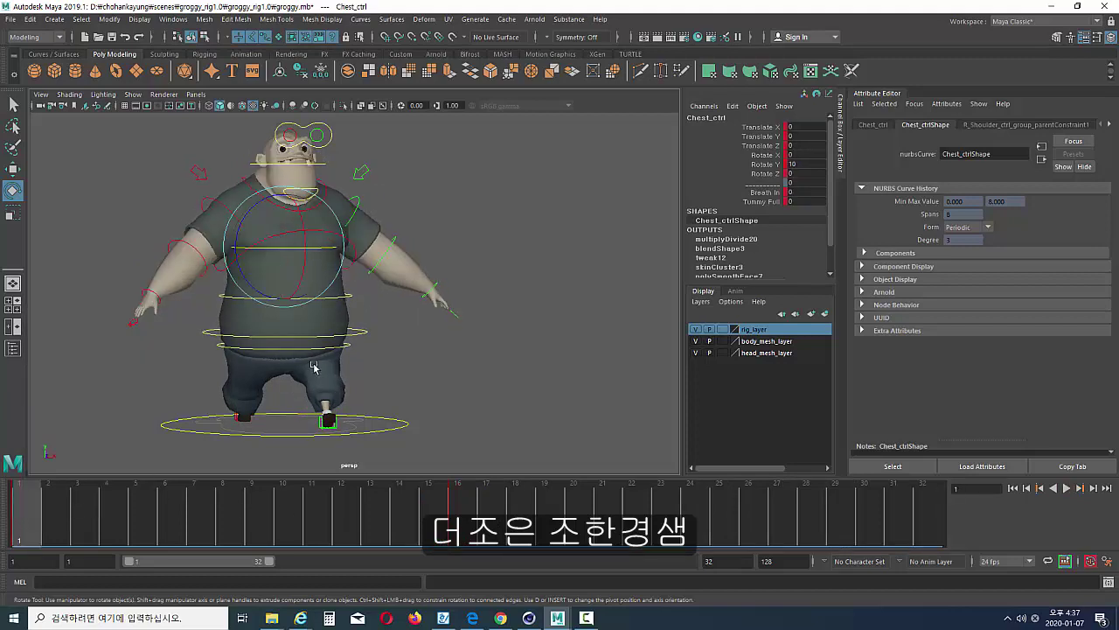
click(350, 298)
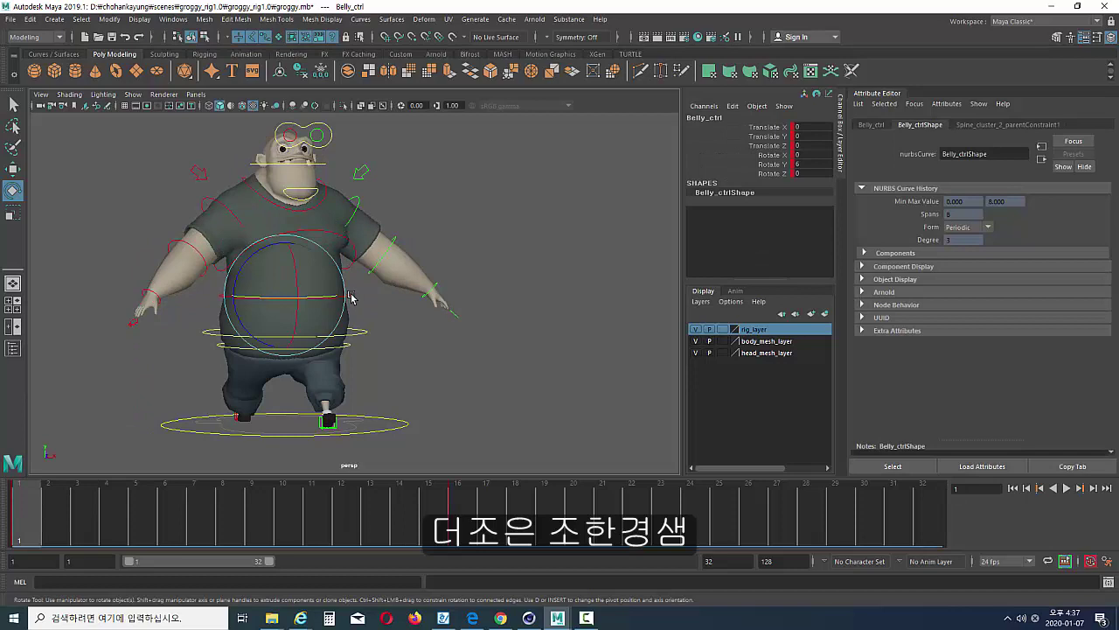
key(w)
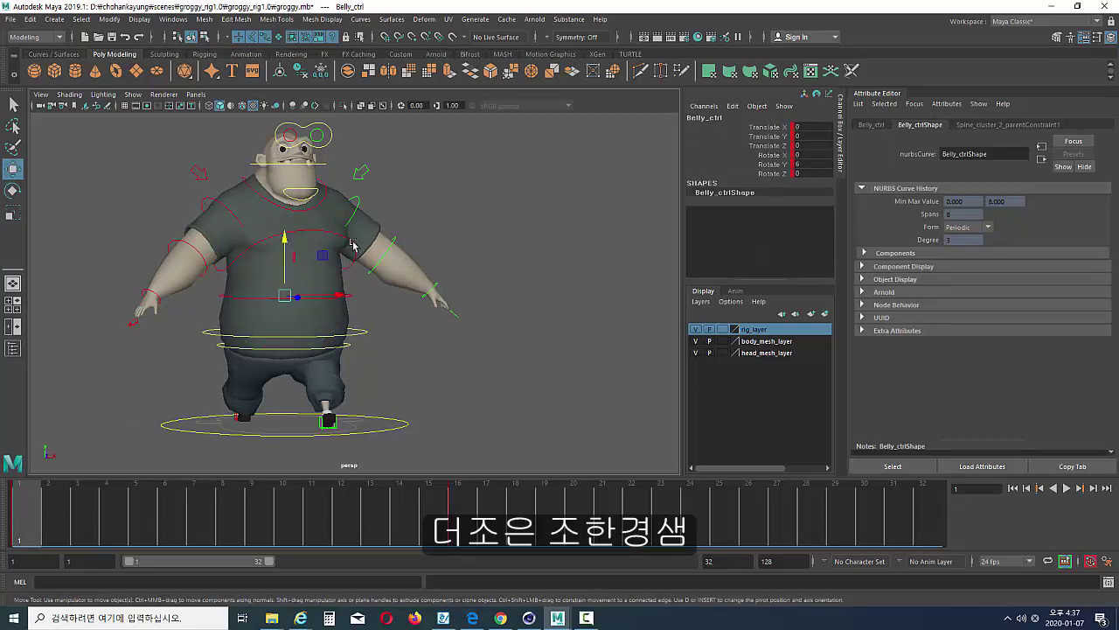
click(352, 245)
right_click(41, 497)
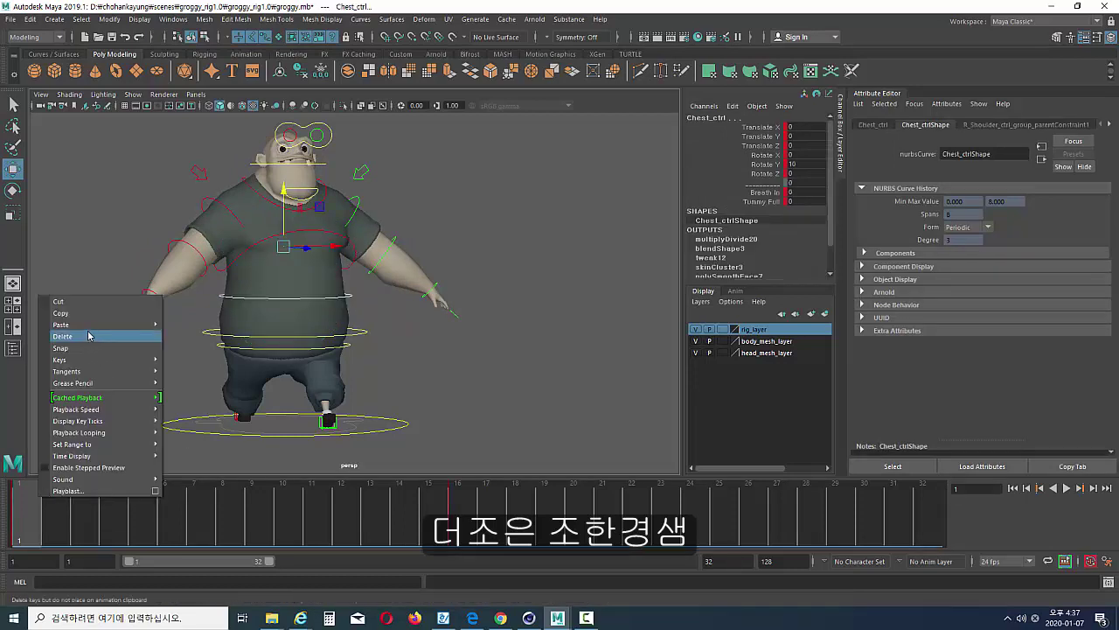
click(67, 314)
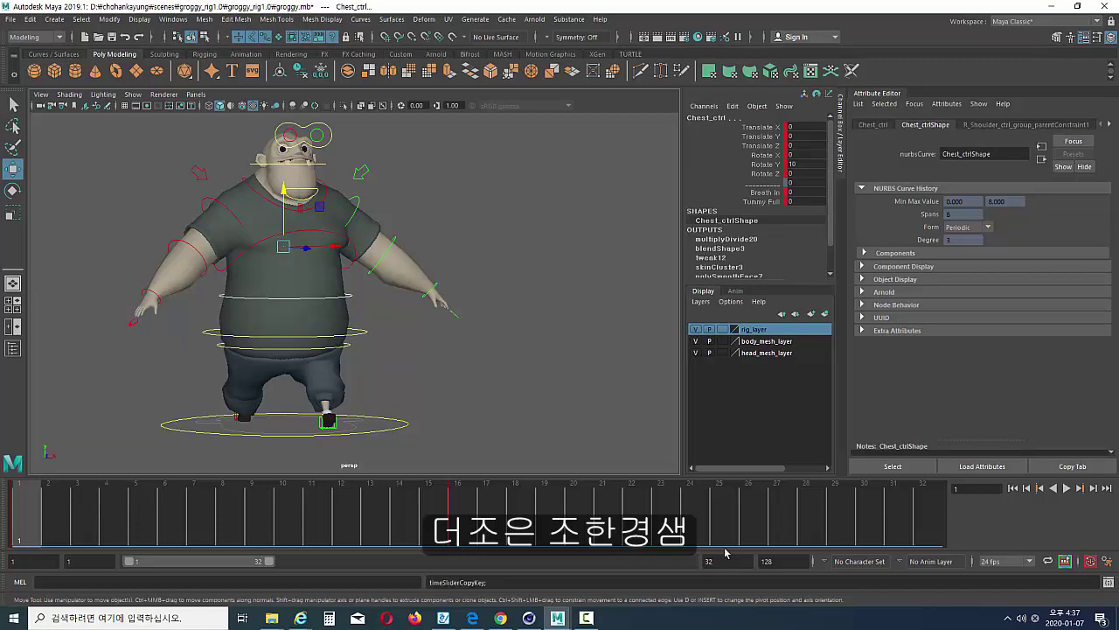
Paste the copied belly and chest keys at frame 32.
click(920, 510)
right_click(923, 513)
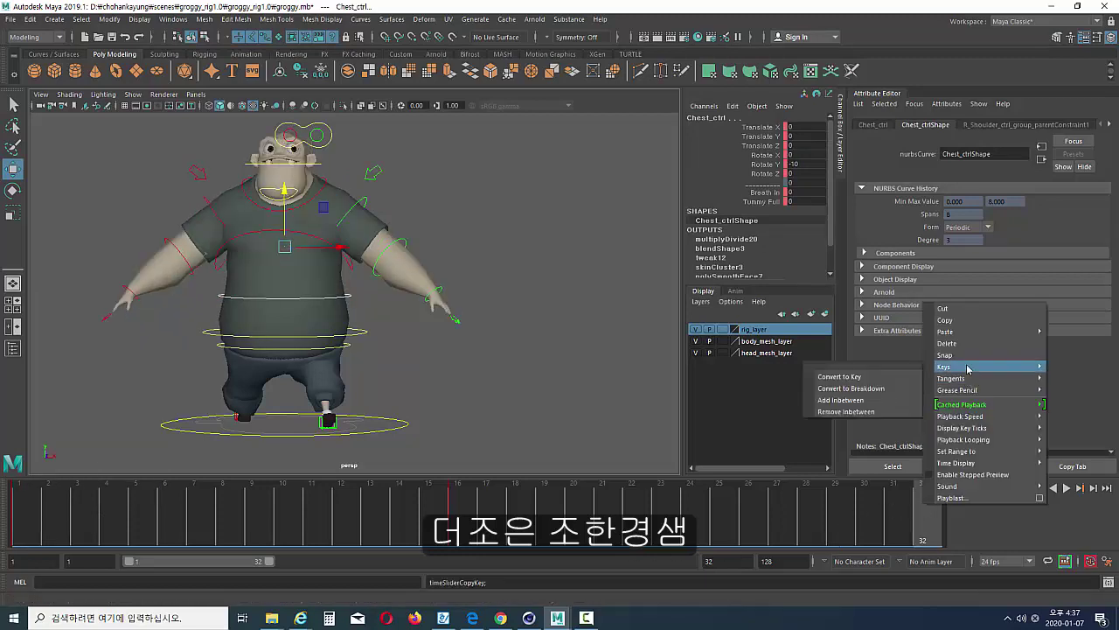
mouse_move(972, 331)
click(861, 346)
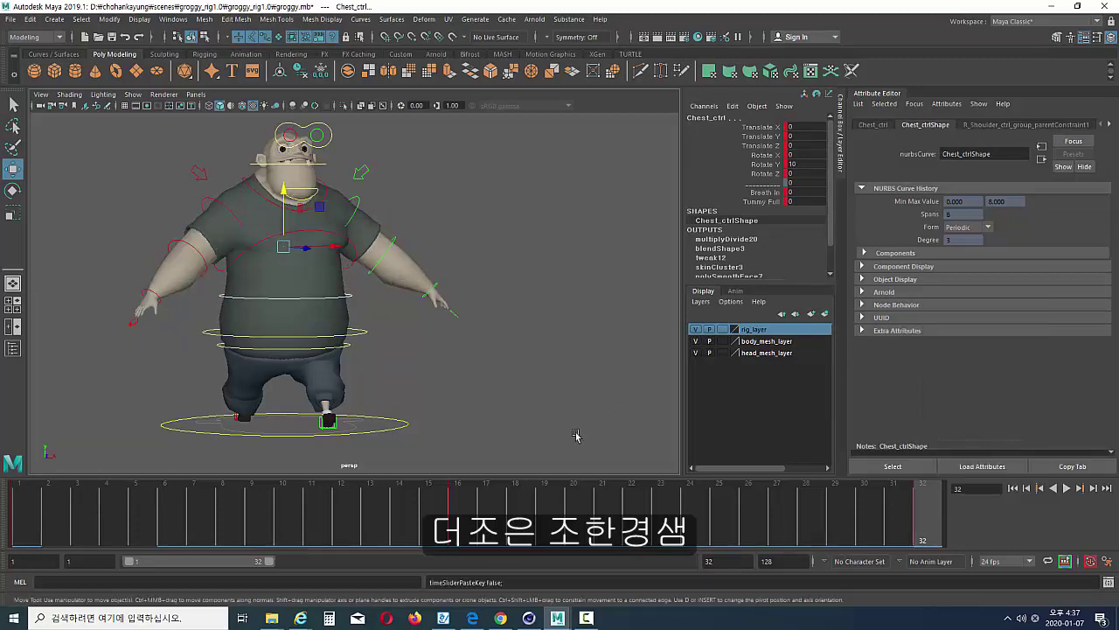
Play the walk cycle from frame 1 and examine the torso's counter-rotation from closer up and another angle.
click(1014, 490)
key(a)
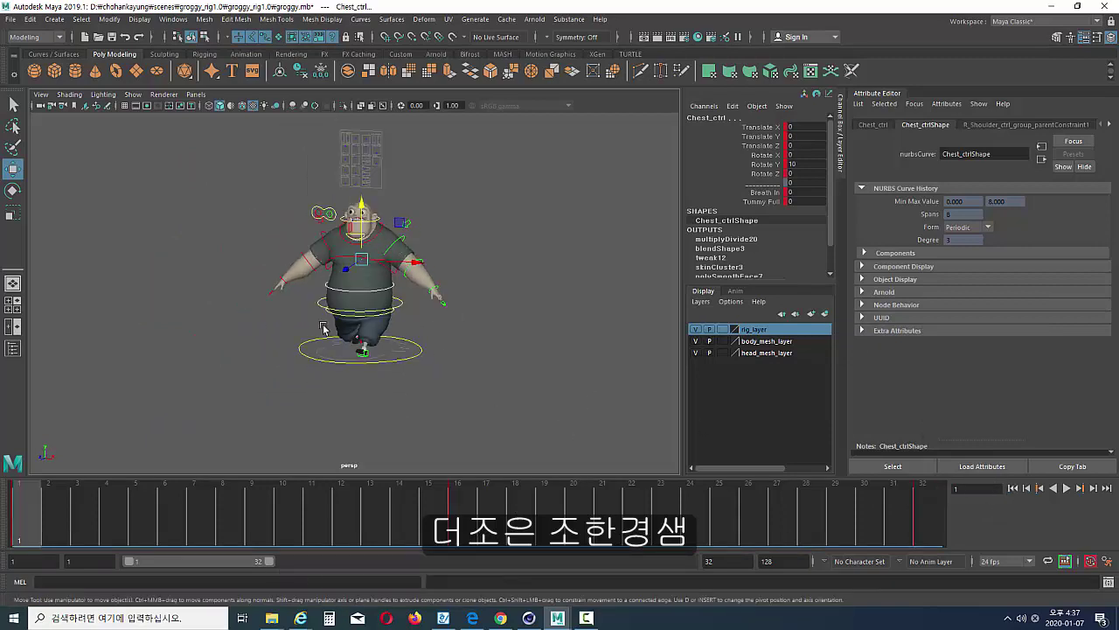
click(1067, 490)
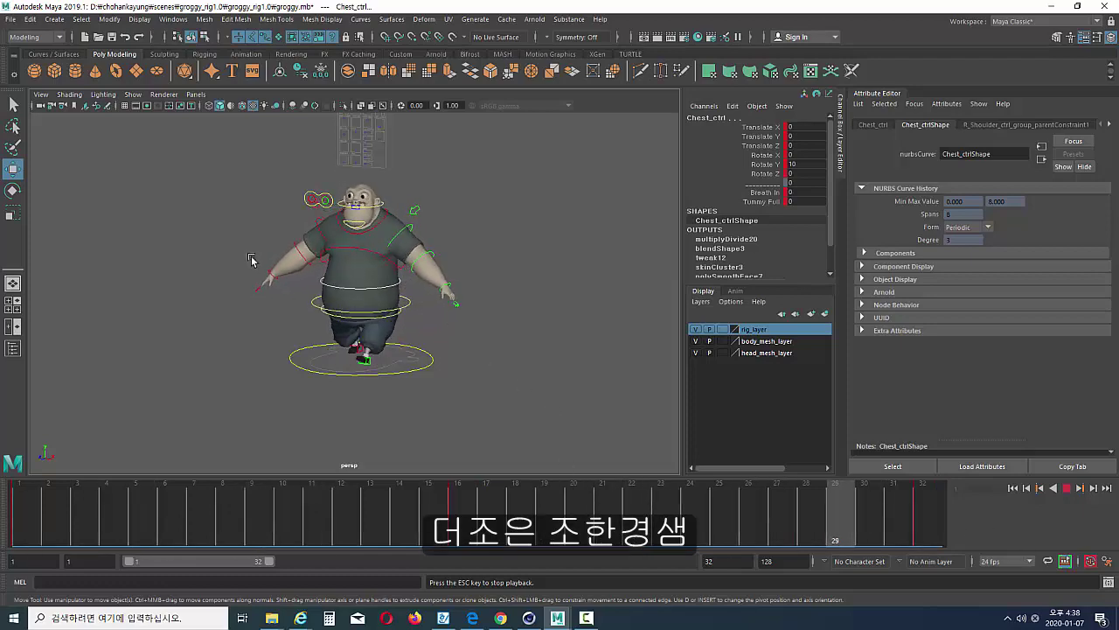
ctrl+alt+drag(243, 183, 387, 358)
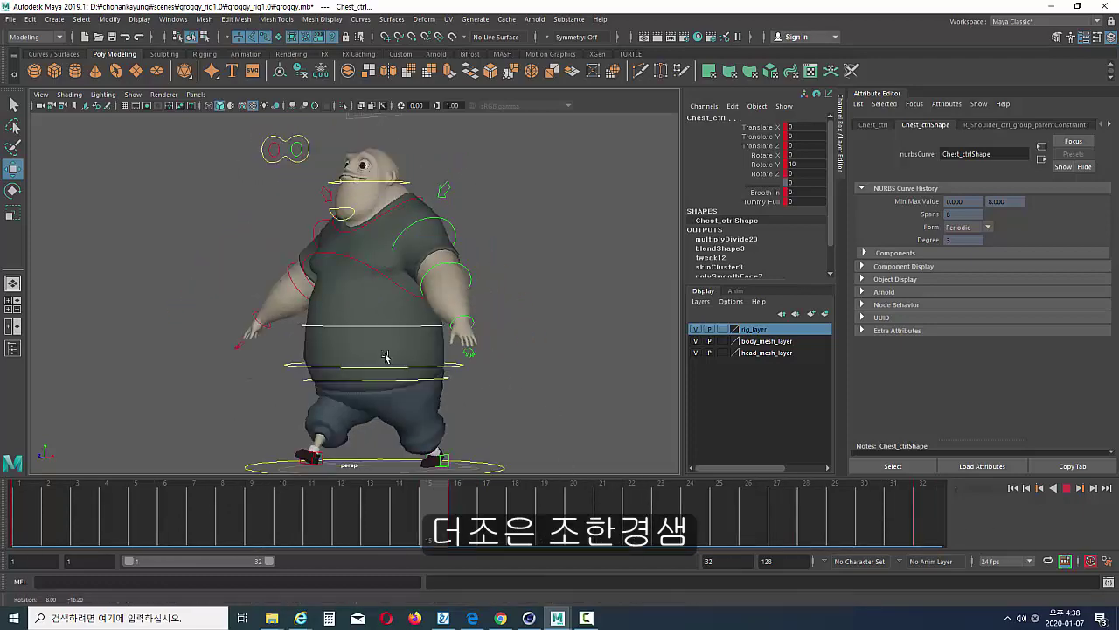
alt+middle_drag(387, 357, 403, 329)
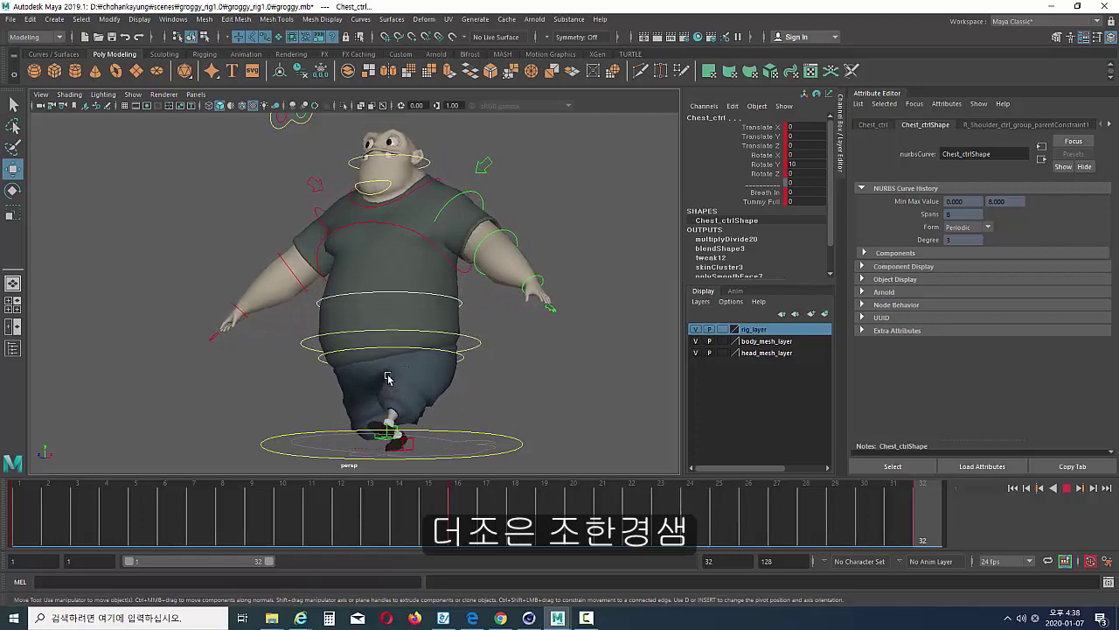
click(1067, 490)
In the front view at frame 8, rotate the belly control around Z to about -1.9 against the hip tilt.
alt+drag(367, 372, 465, 362)
key(space)
drag(414, 328, 417, 400)
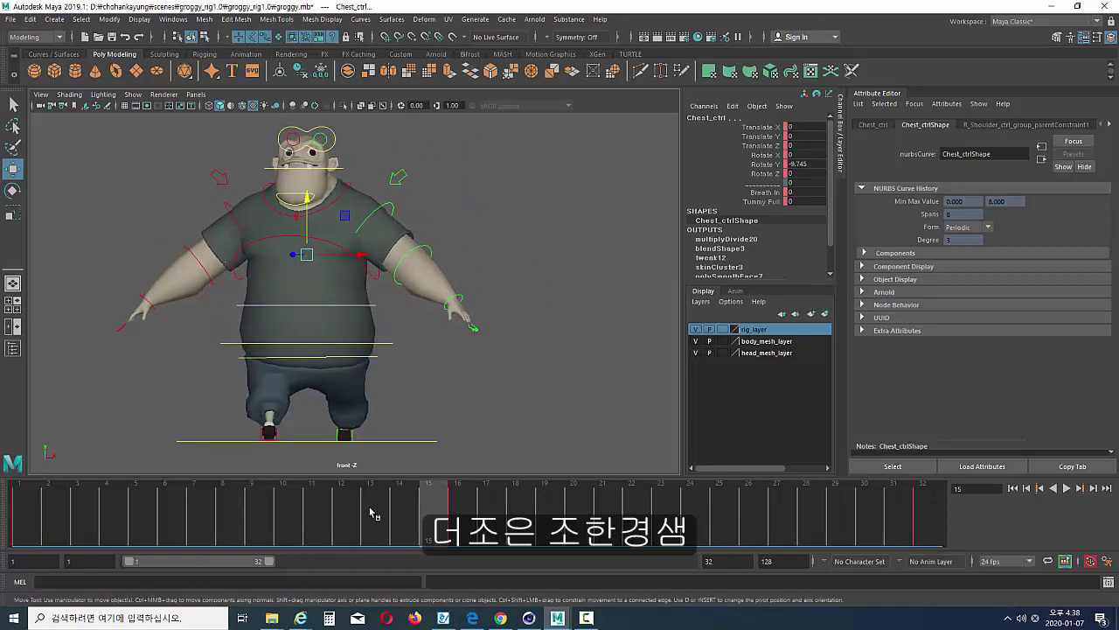
drag(411, 514, 229, 545)
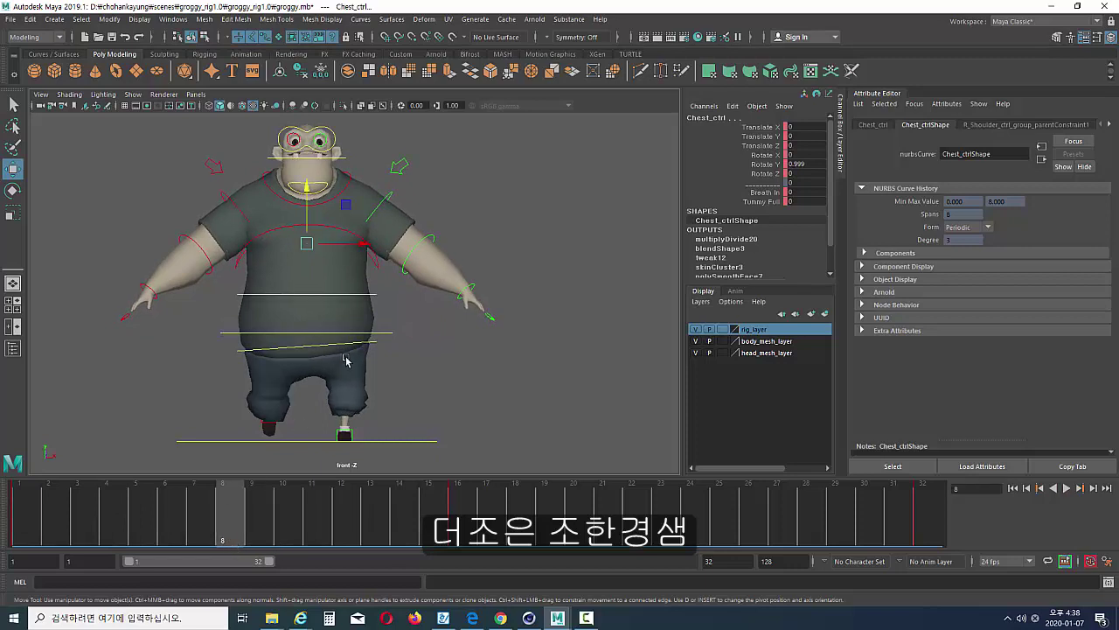
mouse_move(344, 358)
alt+middle_down()
mouse_move(349, 388)
mouse_move(343, 355)
mouse_move(342, 370)
alt+middle_up()
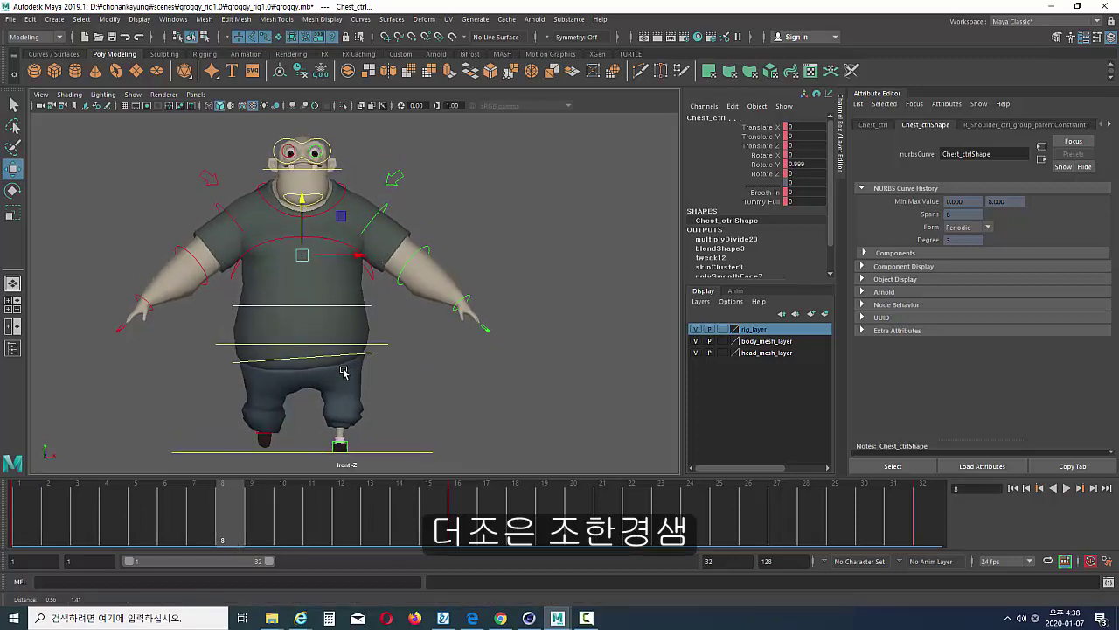
scroll(339, 377, up, 2)
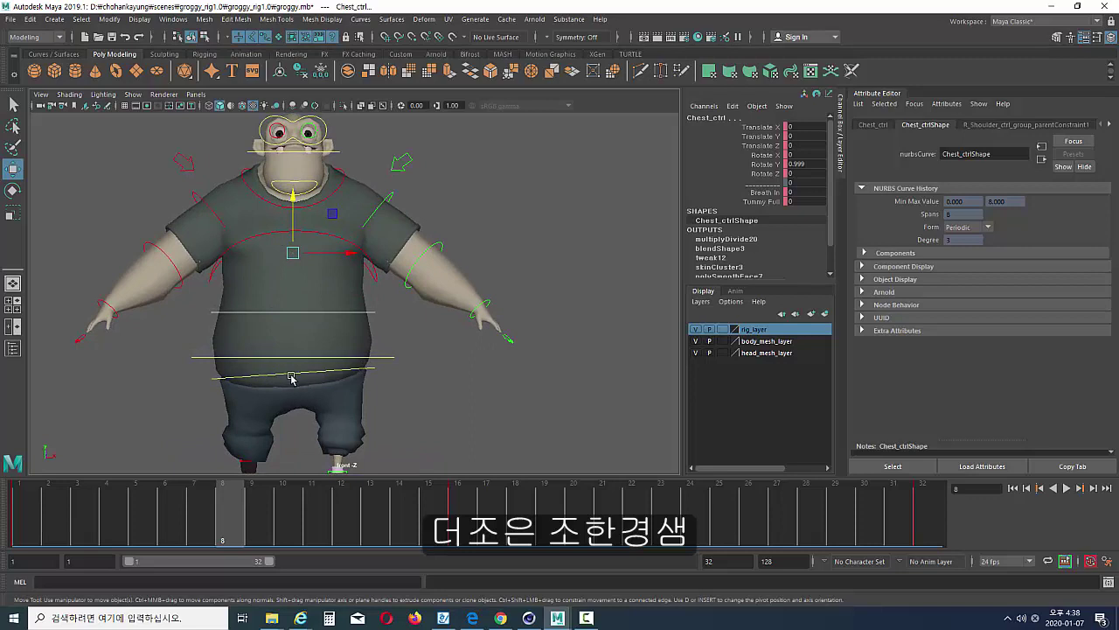
click(375, 310)
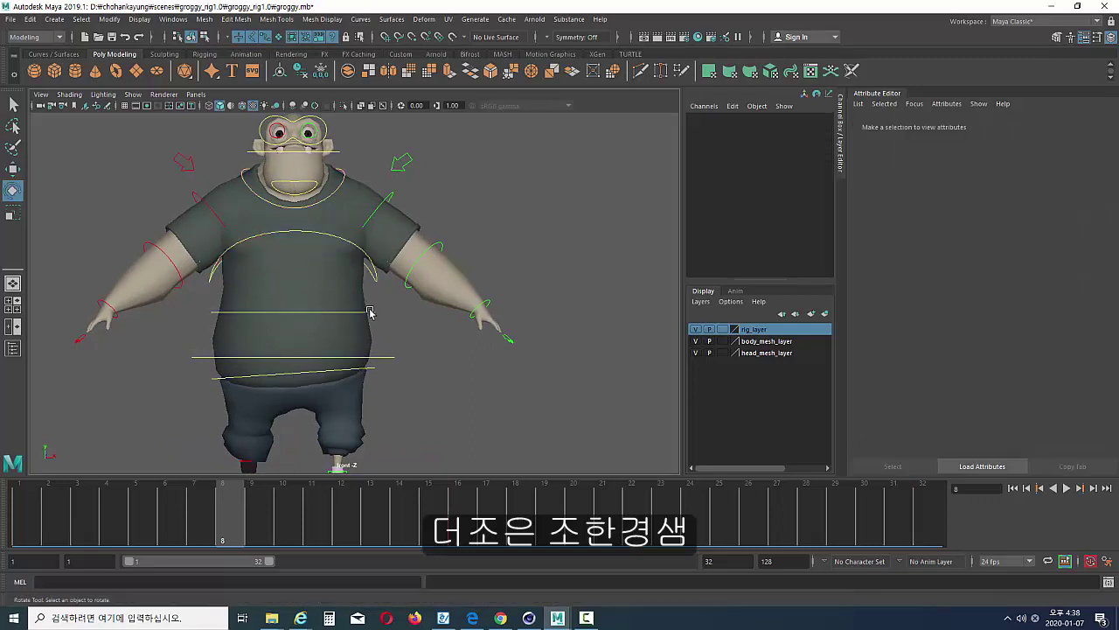
click(373, 311)
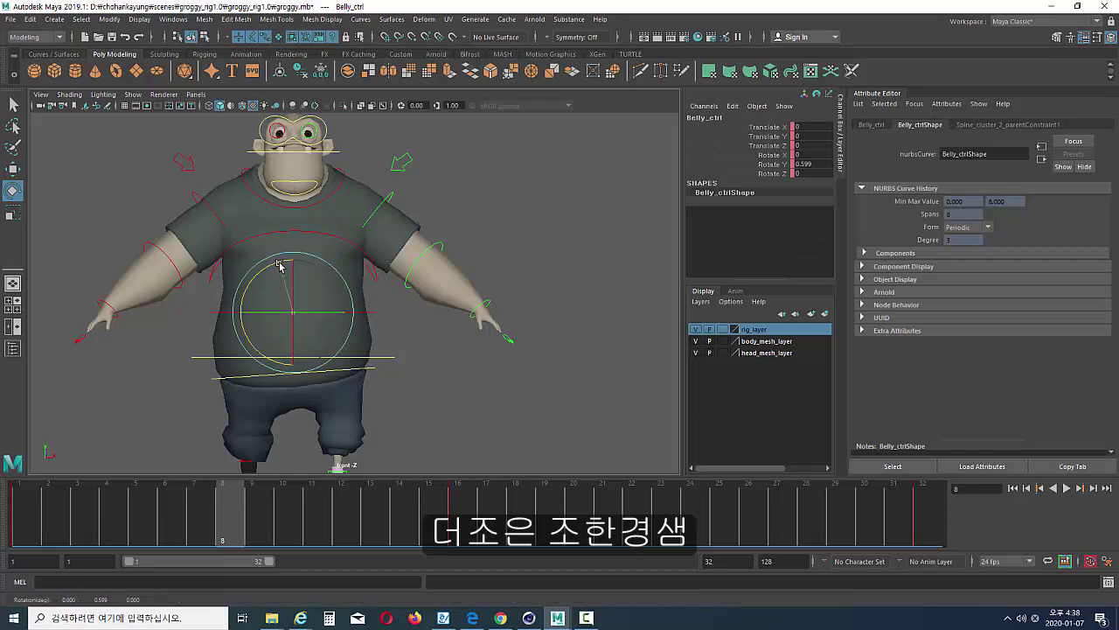
drag(280, 265, 292, 262)
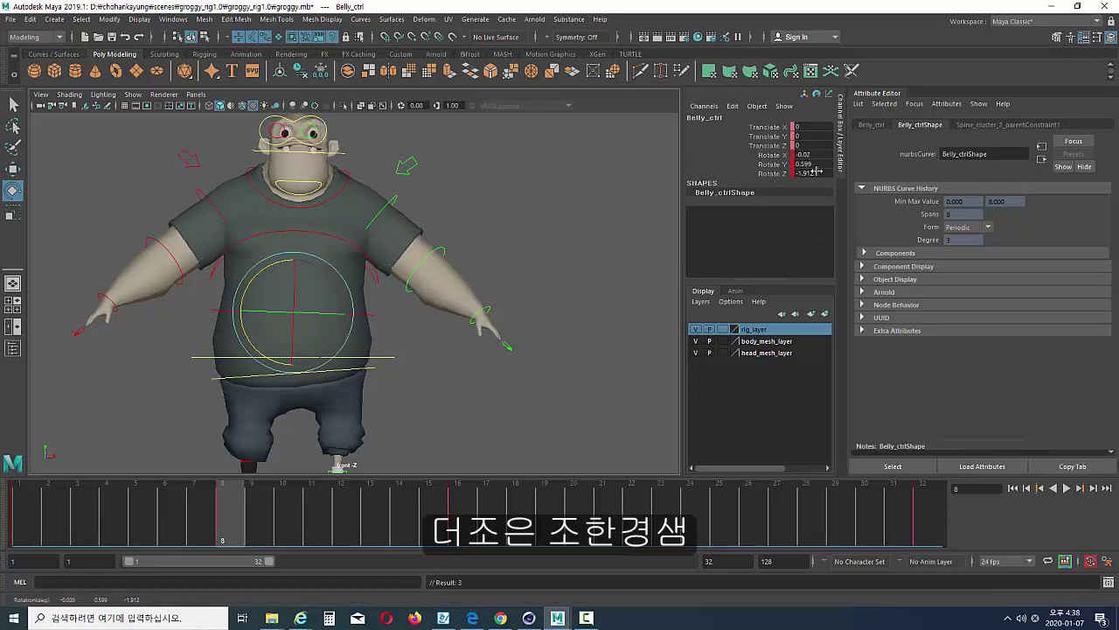
At frame 8, replace the belly control's freehand tilt with a Rotate Z of -2 and set the chest control's Rotate Z to -3.
key(ctrl+z)
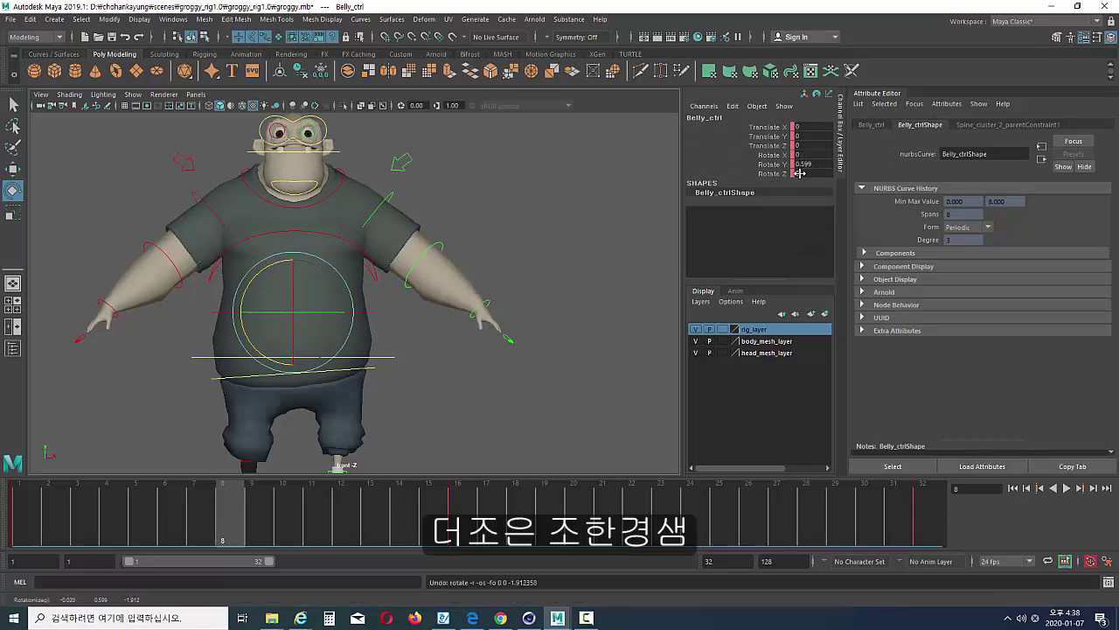
click(787, 174)
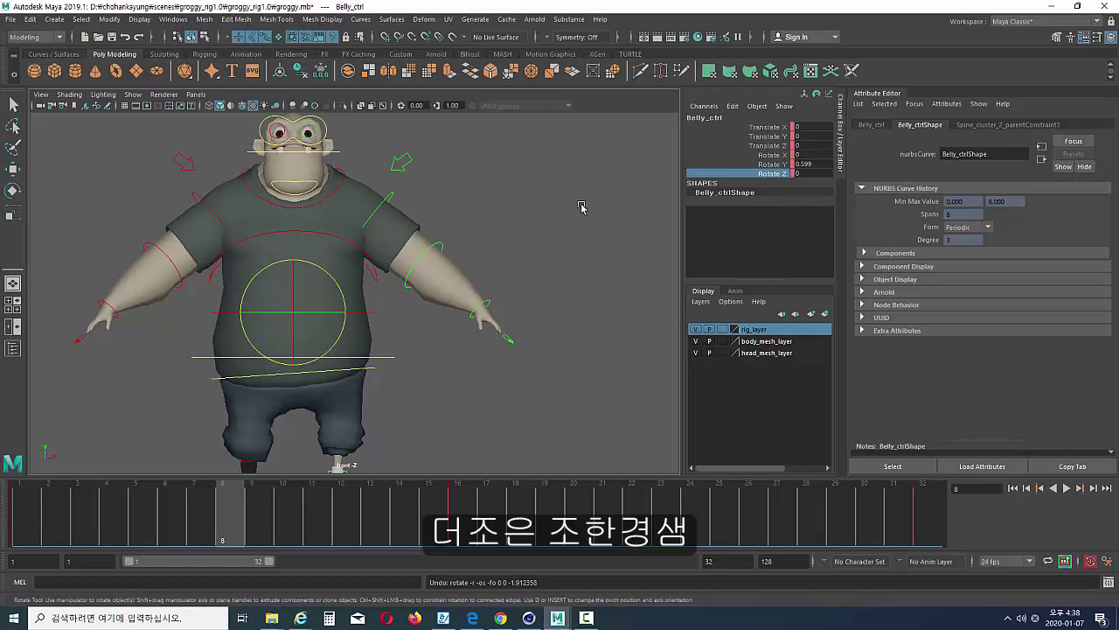
middle_drag(582, 206, 569, 212)
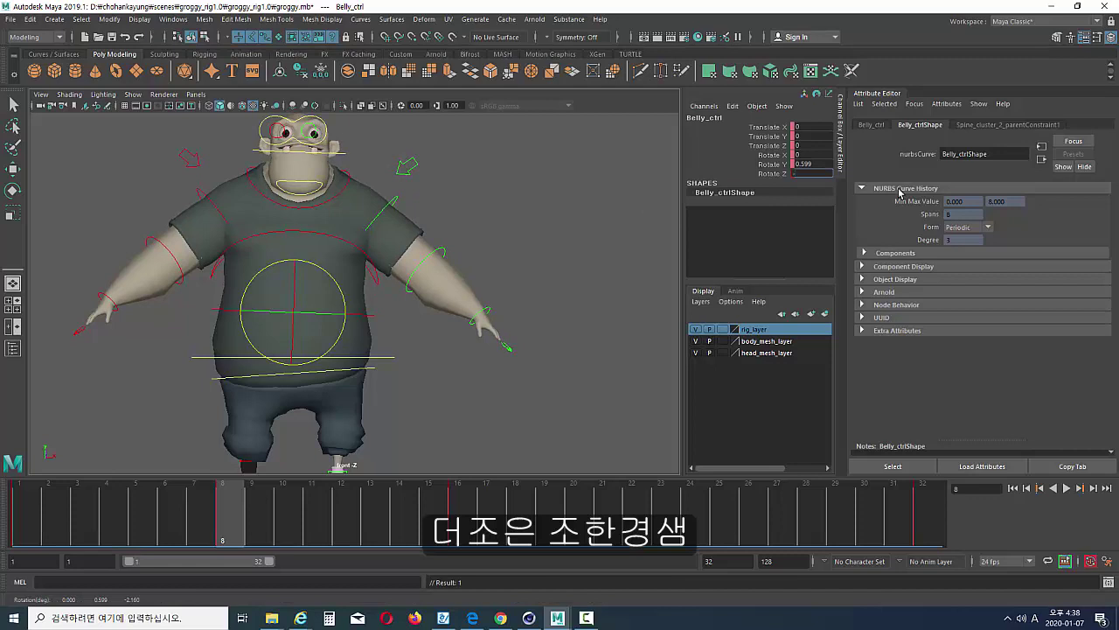
text(0)
key(Return)
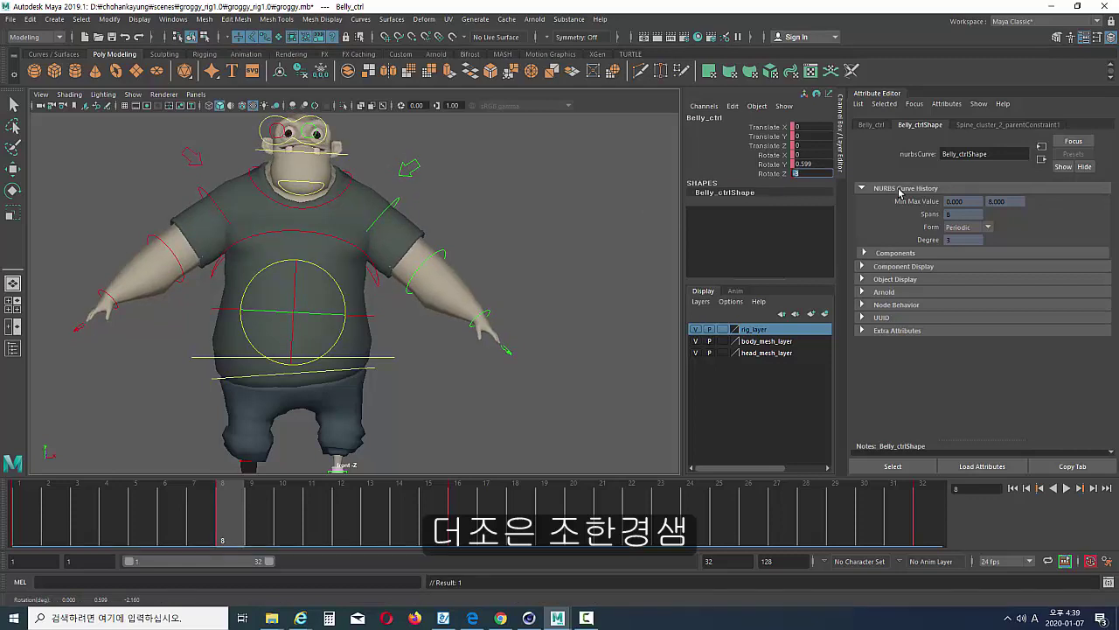
text(0)
key(Return)
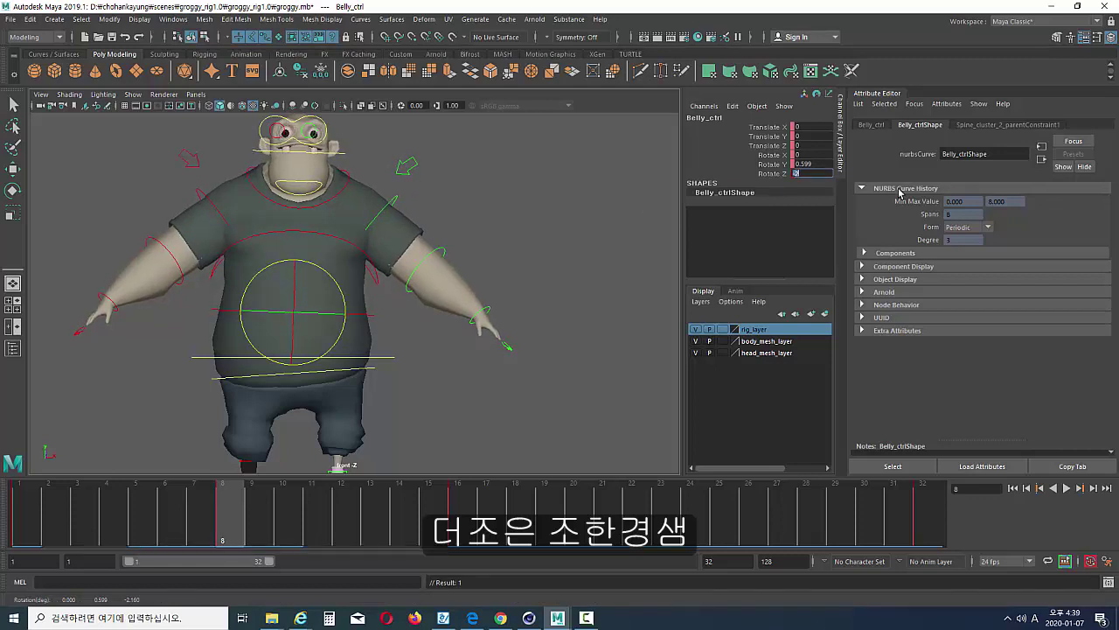
click(380, 276)
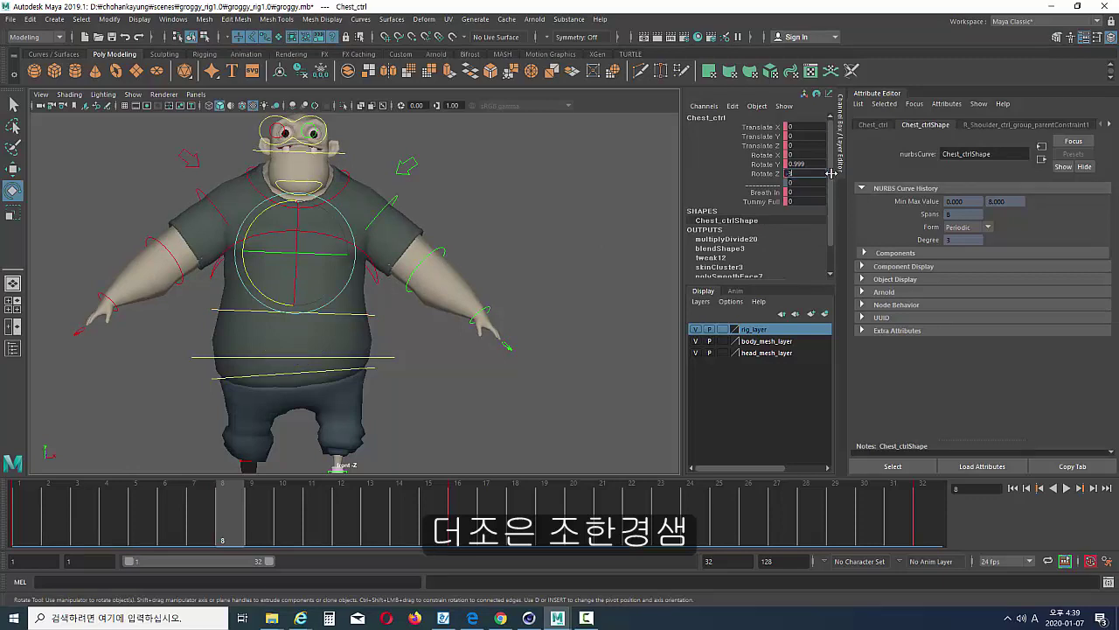
key(Return)
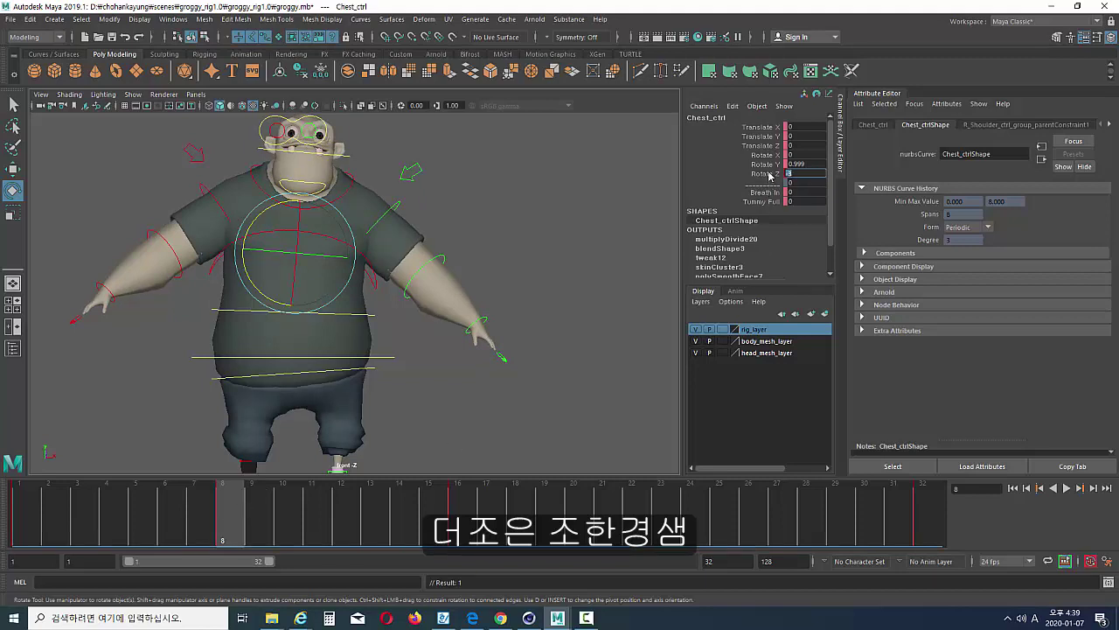
At frame 24, set the belly control's Rotate Z to 2 and the chest control's Rotate Z to 3.
click(375, 317)
drag(242, 509, 697, 568)
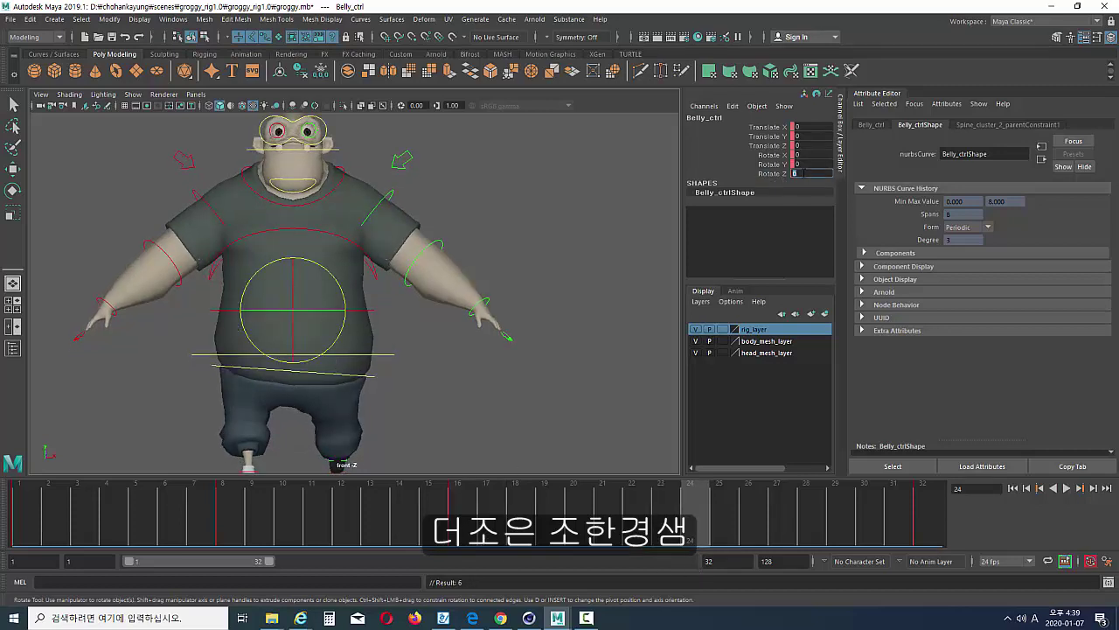
key(Return)
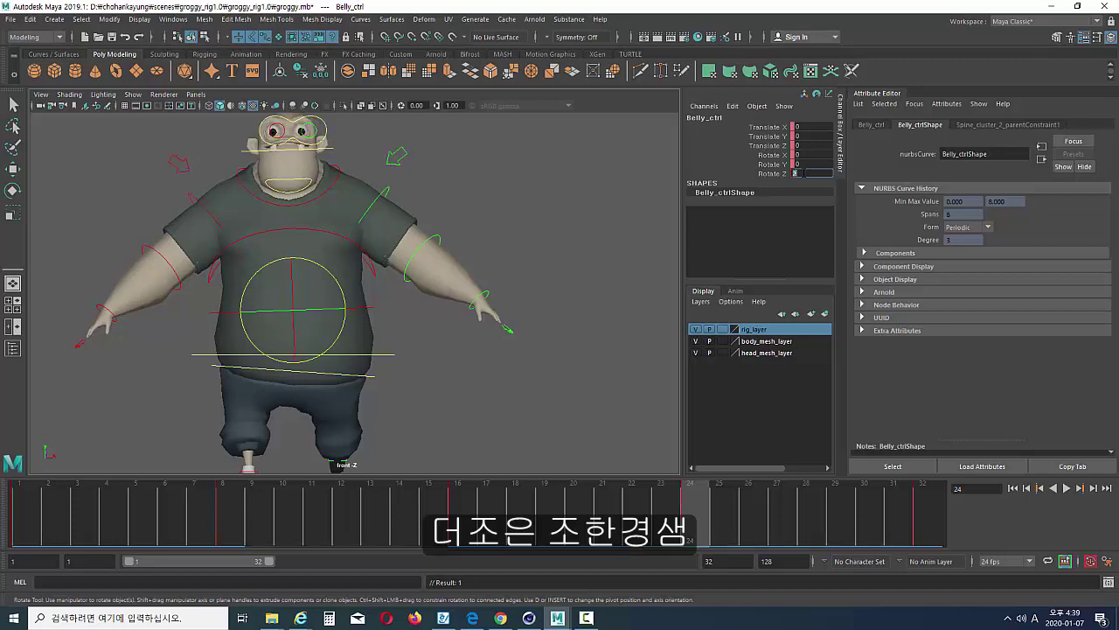
click(375, 272)
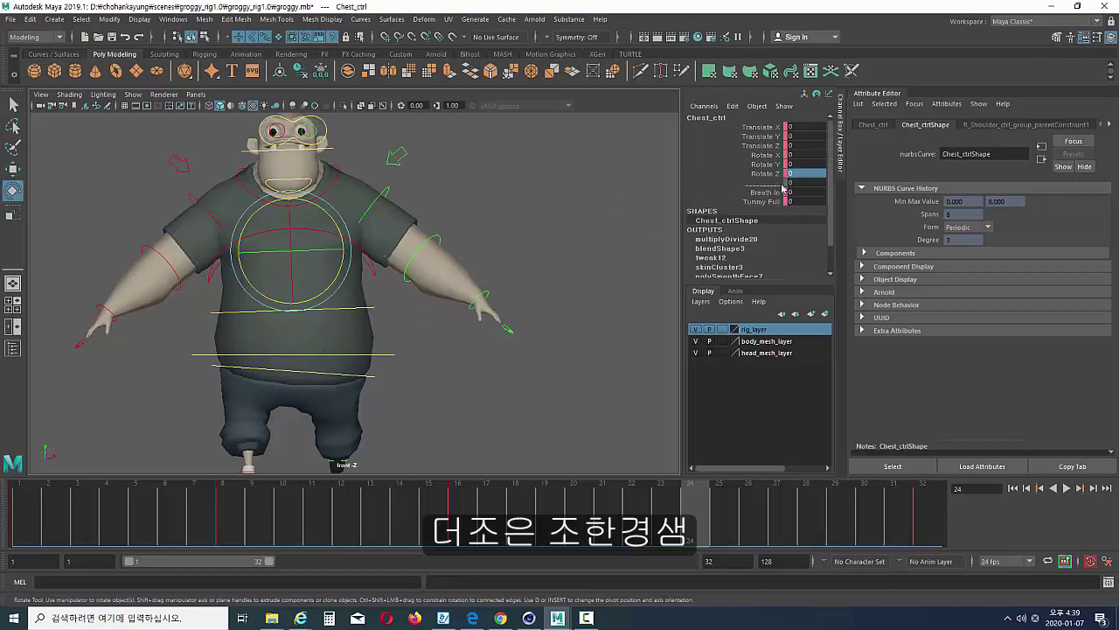
click(800, 174)
text(3)
key(Return)
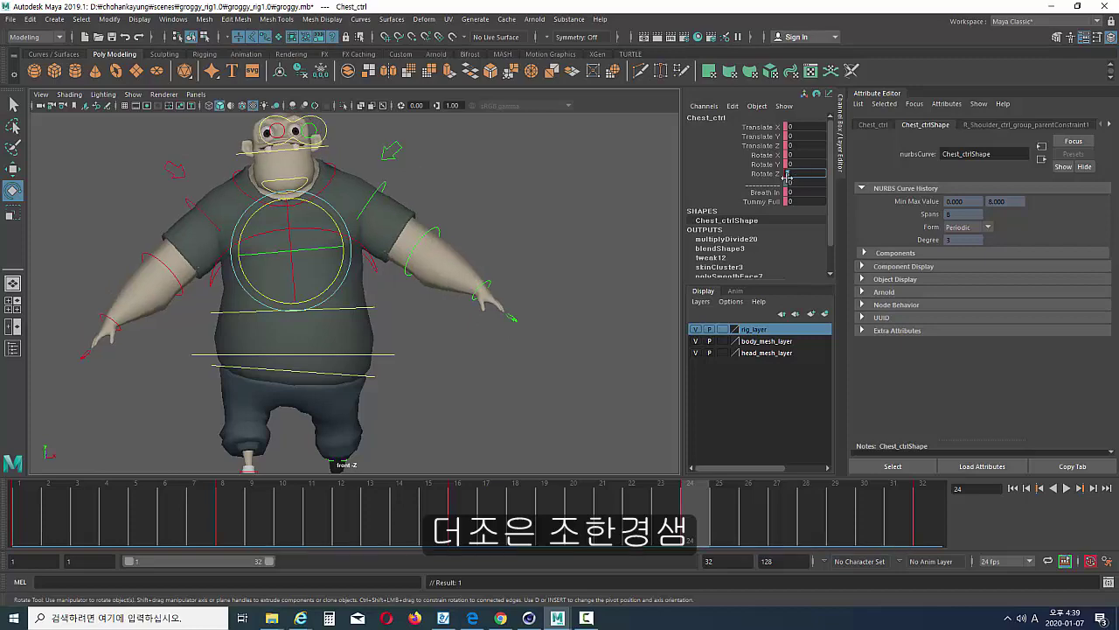
Select the belly and chest controls together and play the walk cycle from frame 1 to check the torso's tilt.
click(375, 309)
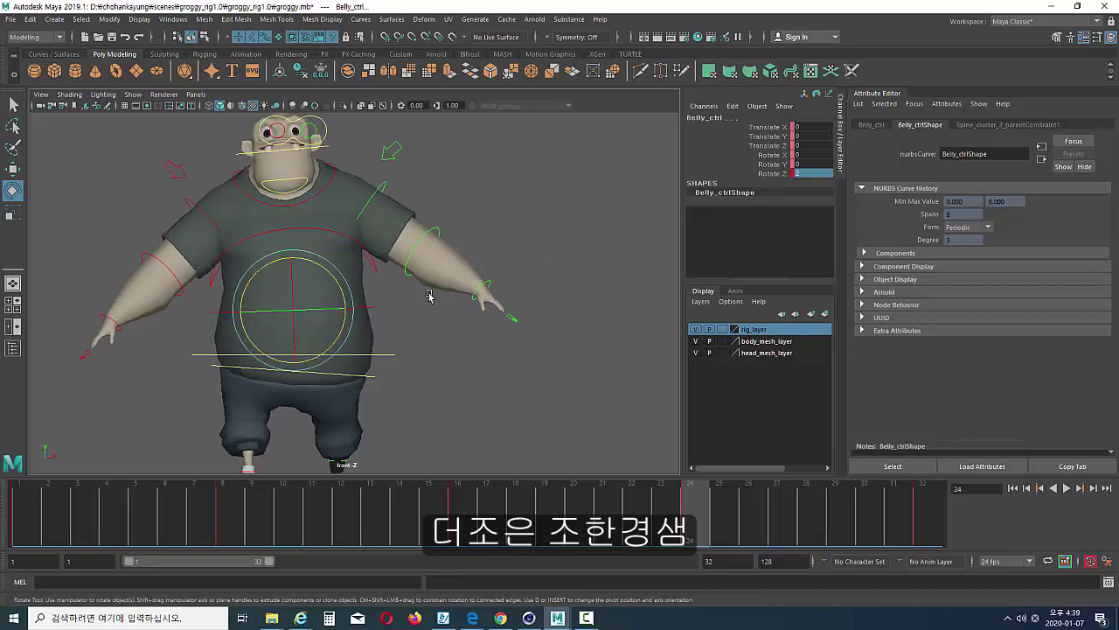
drag(697, 537, 37, 534)
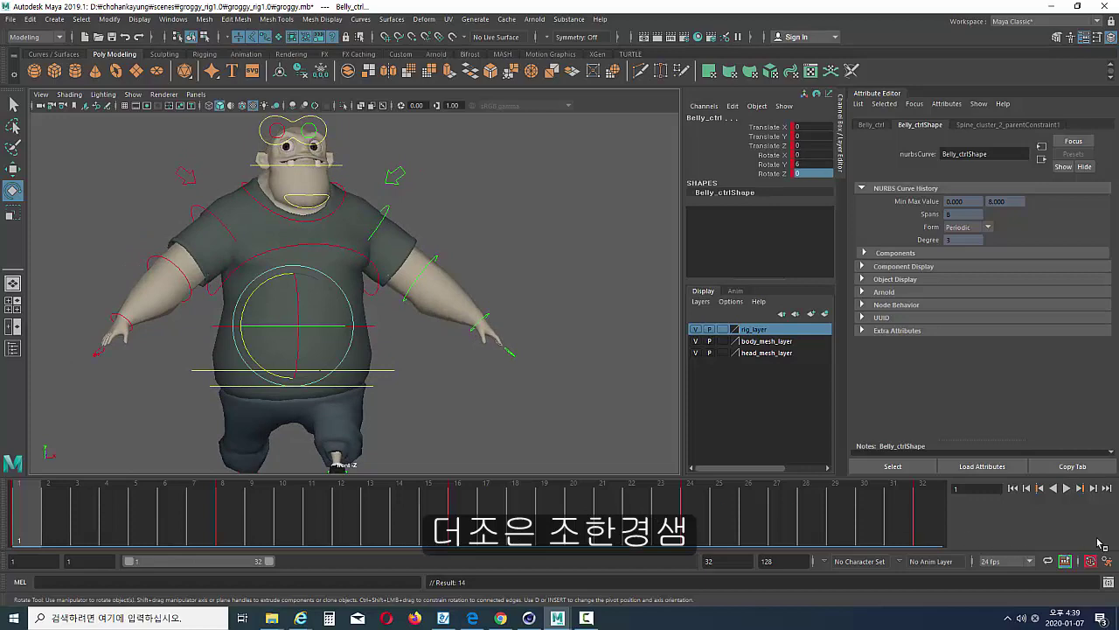
click(1067, 489)
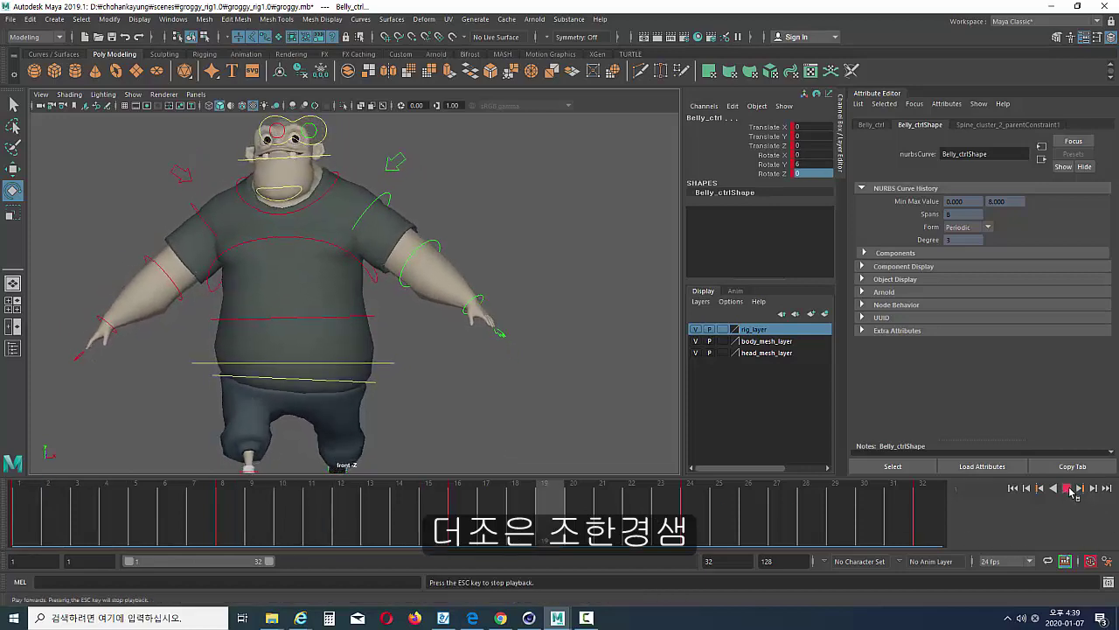